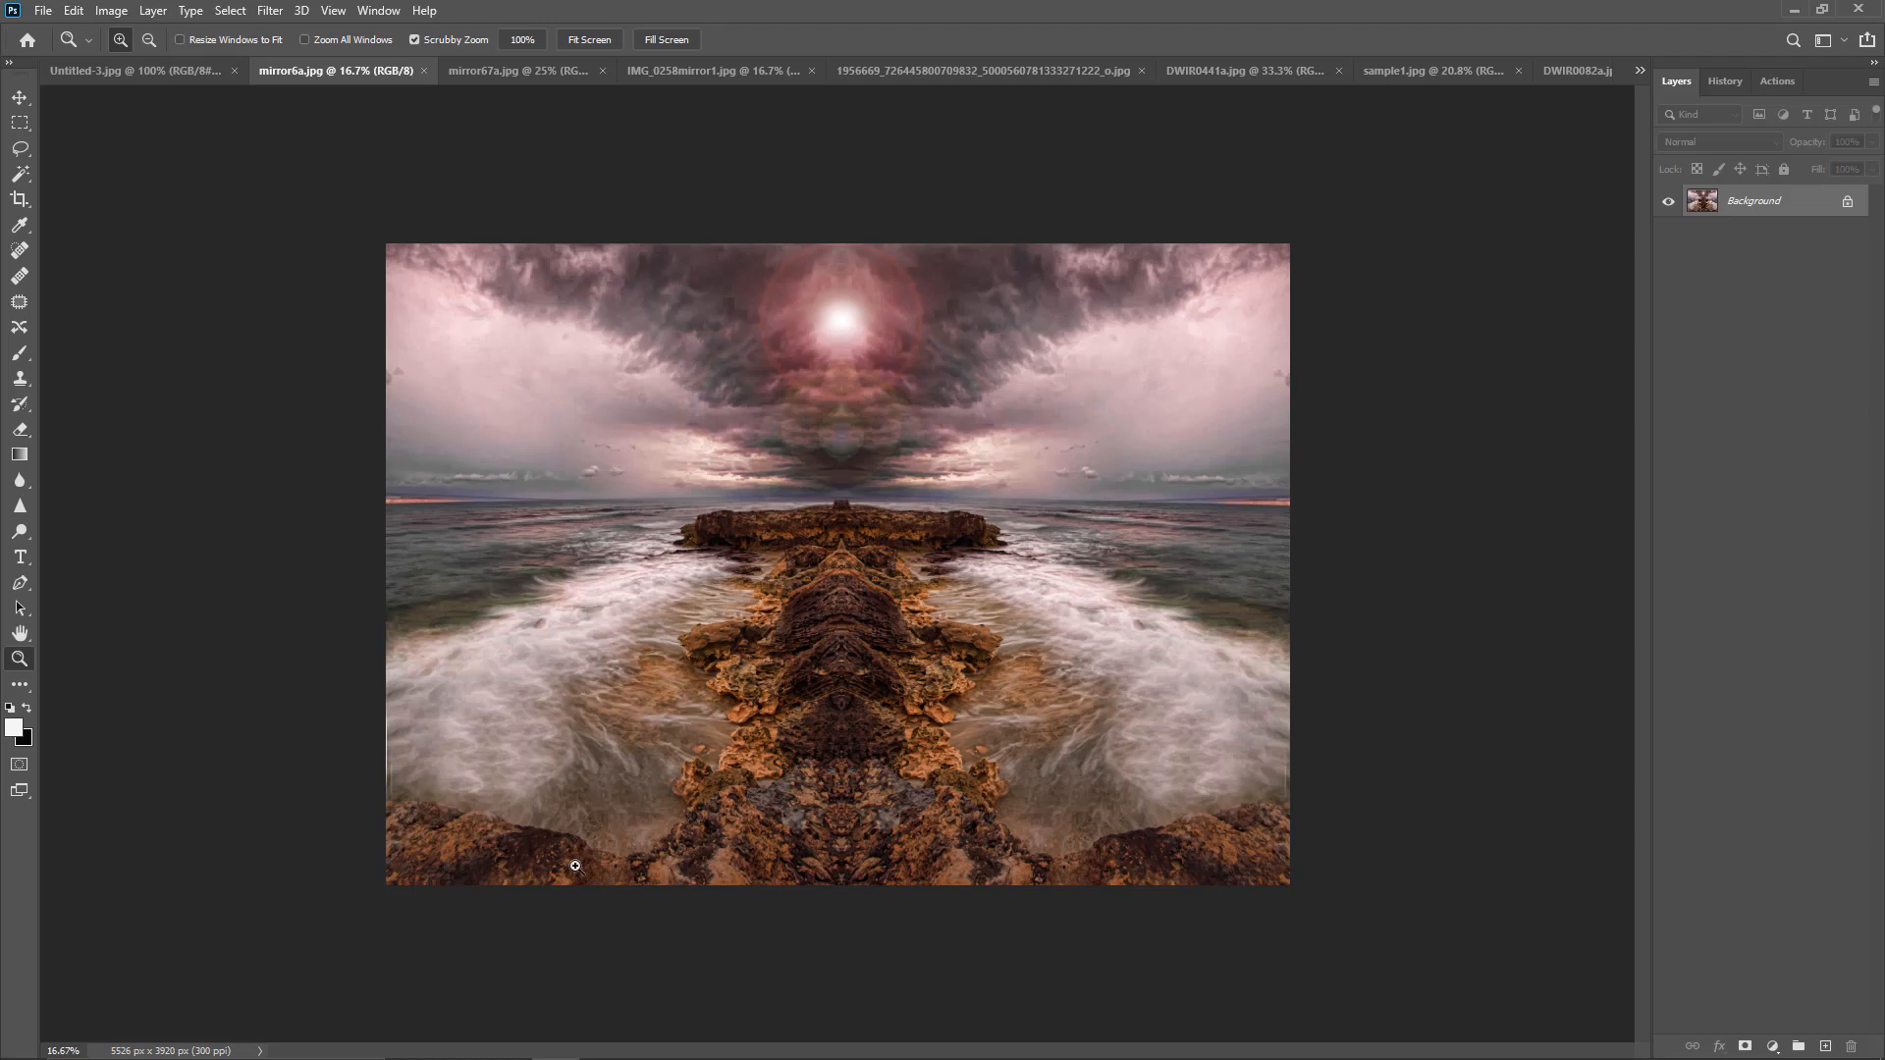
Step: Look through the open example images: mirror67a, IMG_0258mirror1, the red-sky tree scene, DWIR0441a and sample1
click(493, 73)
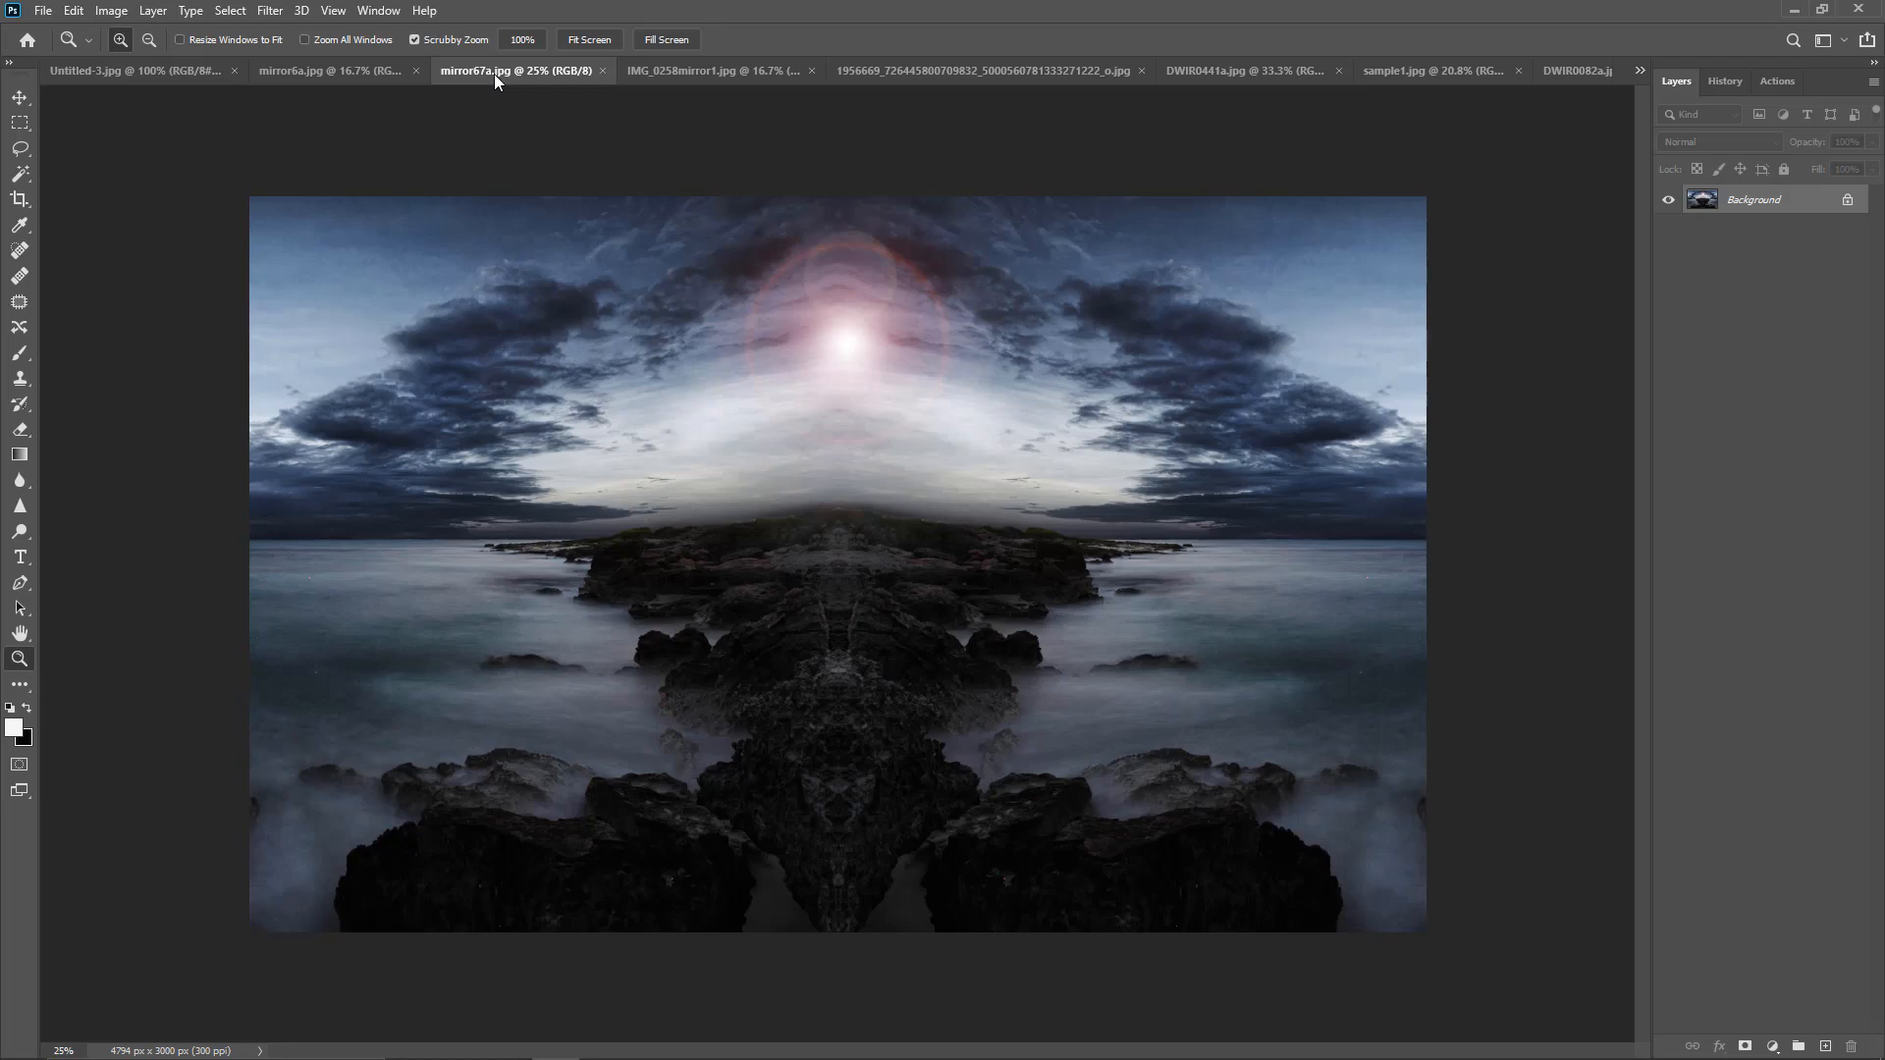
click(677, 75)
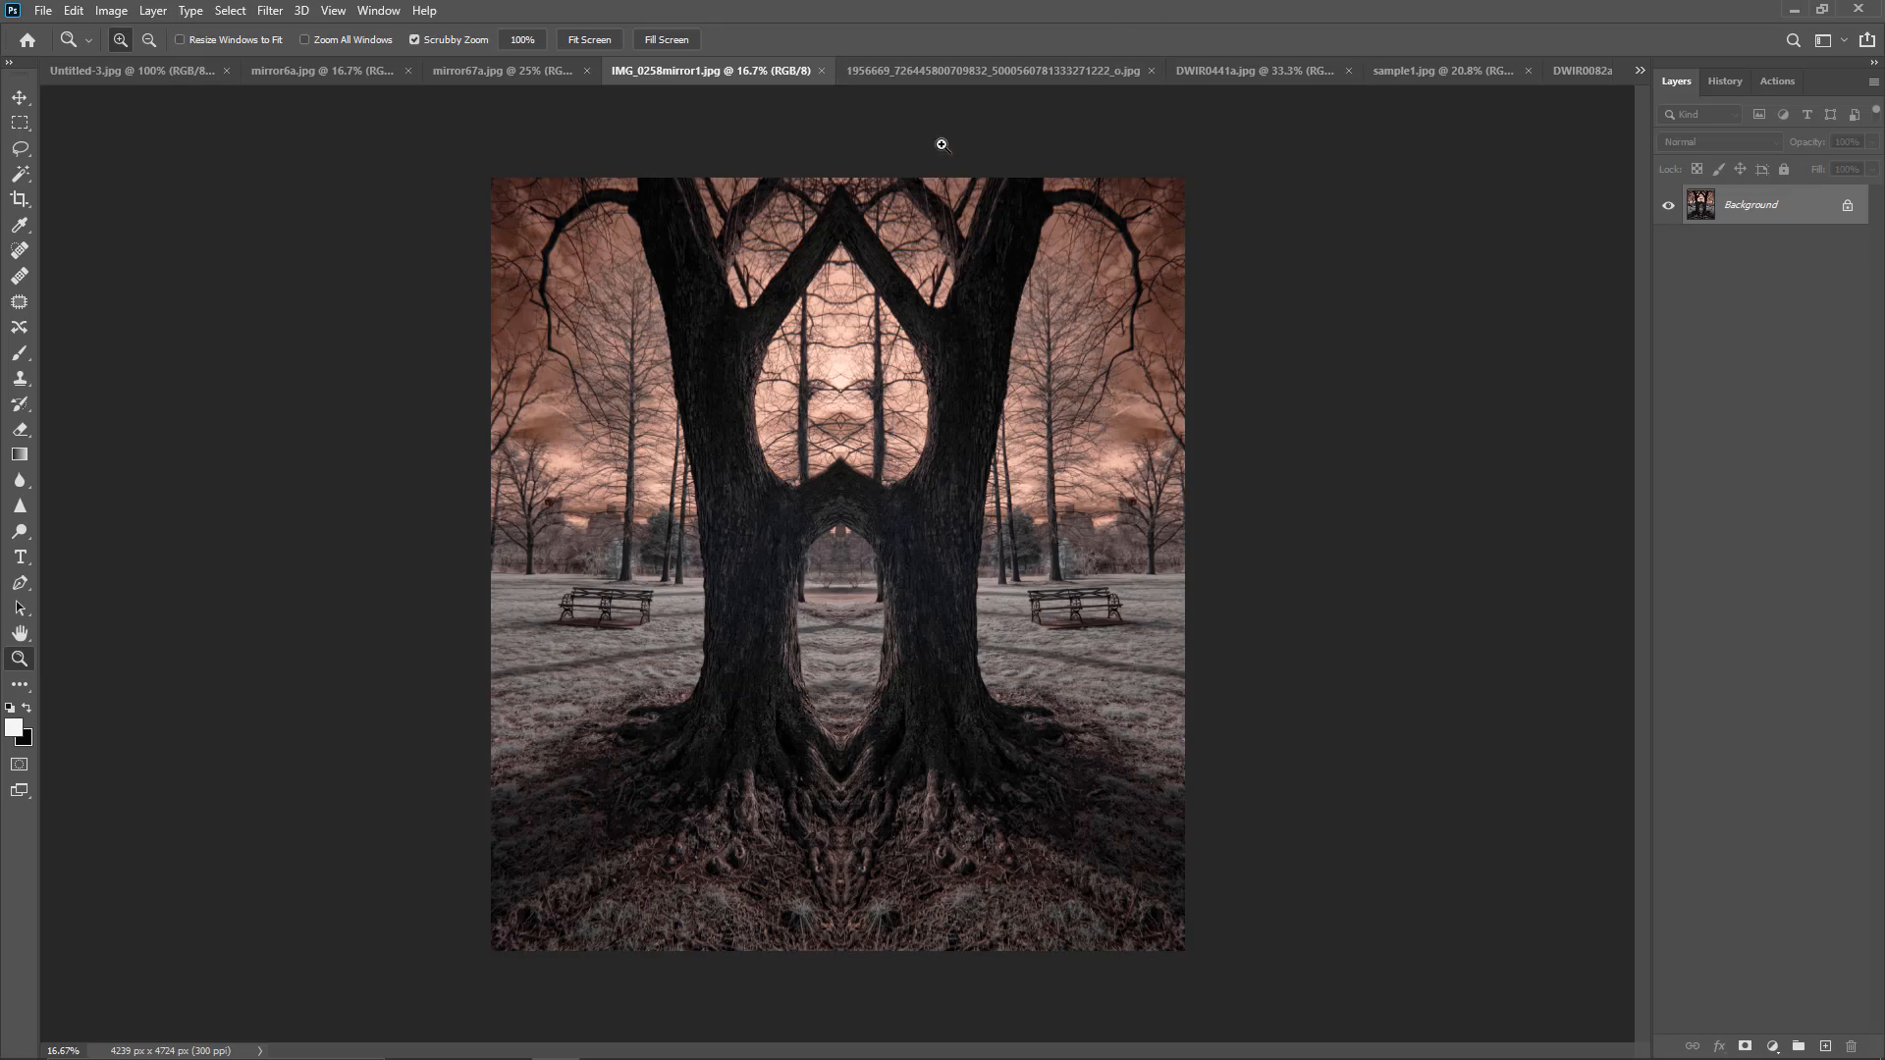
click(966, 70)
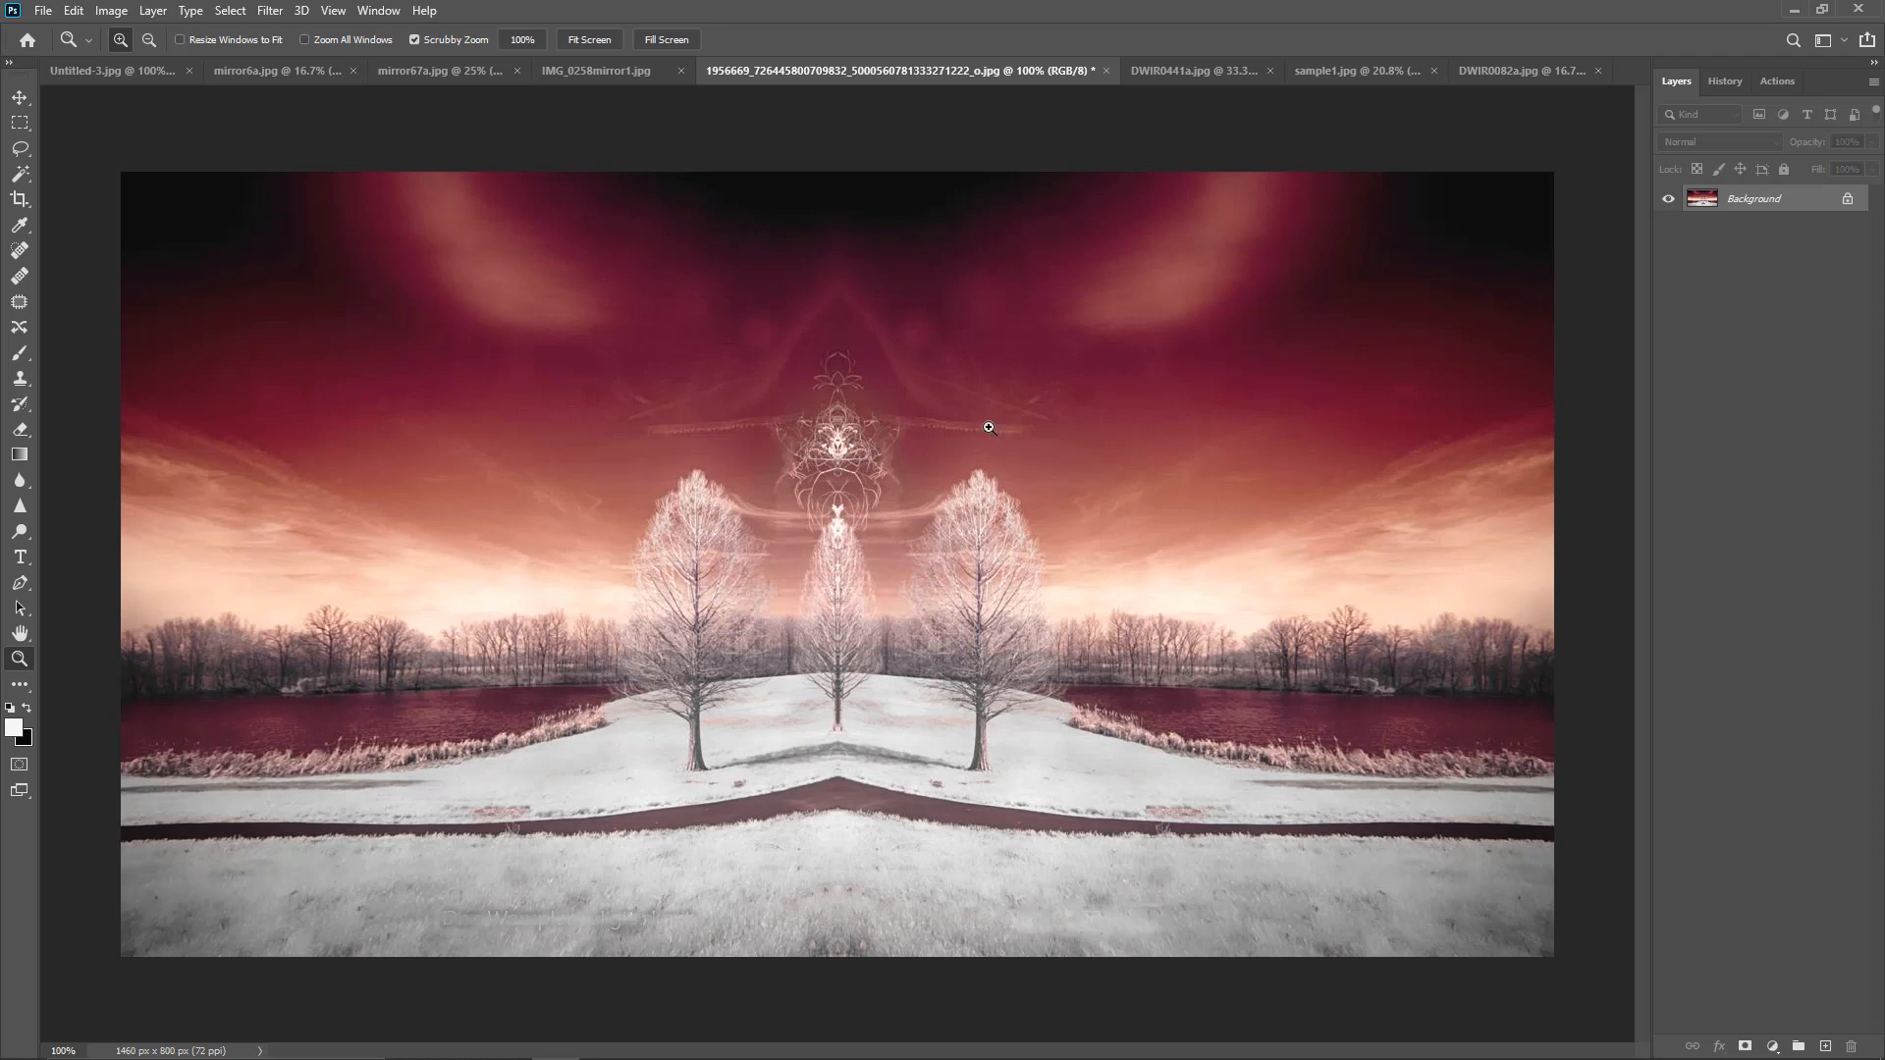
click(1188, 79)
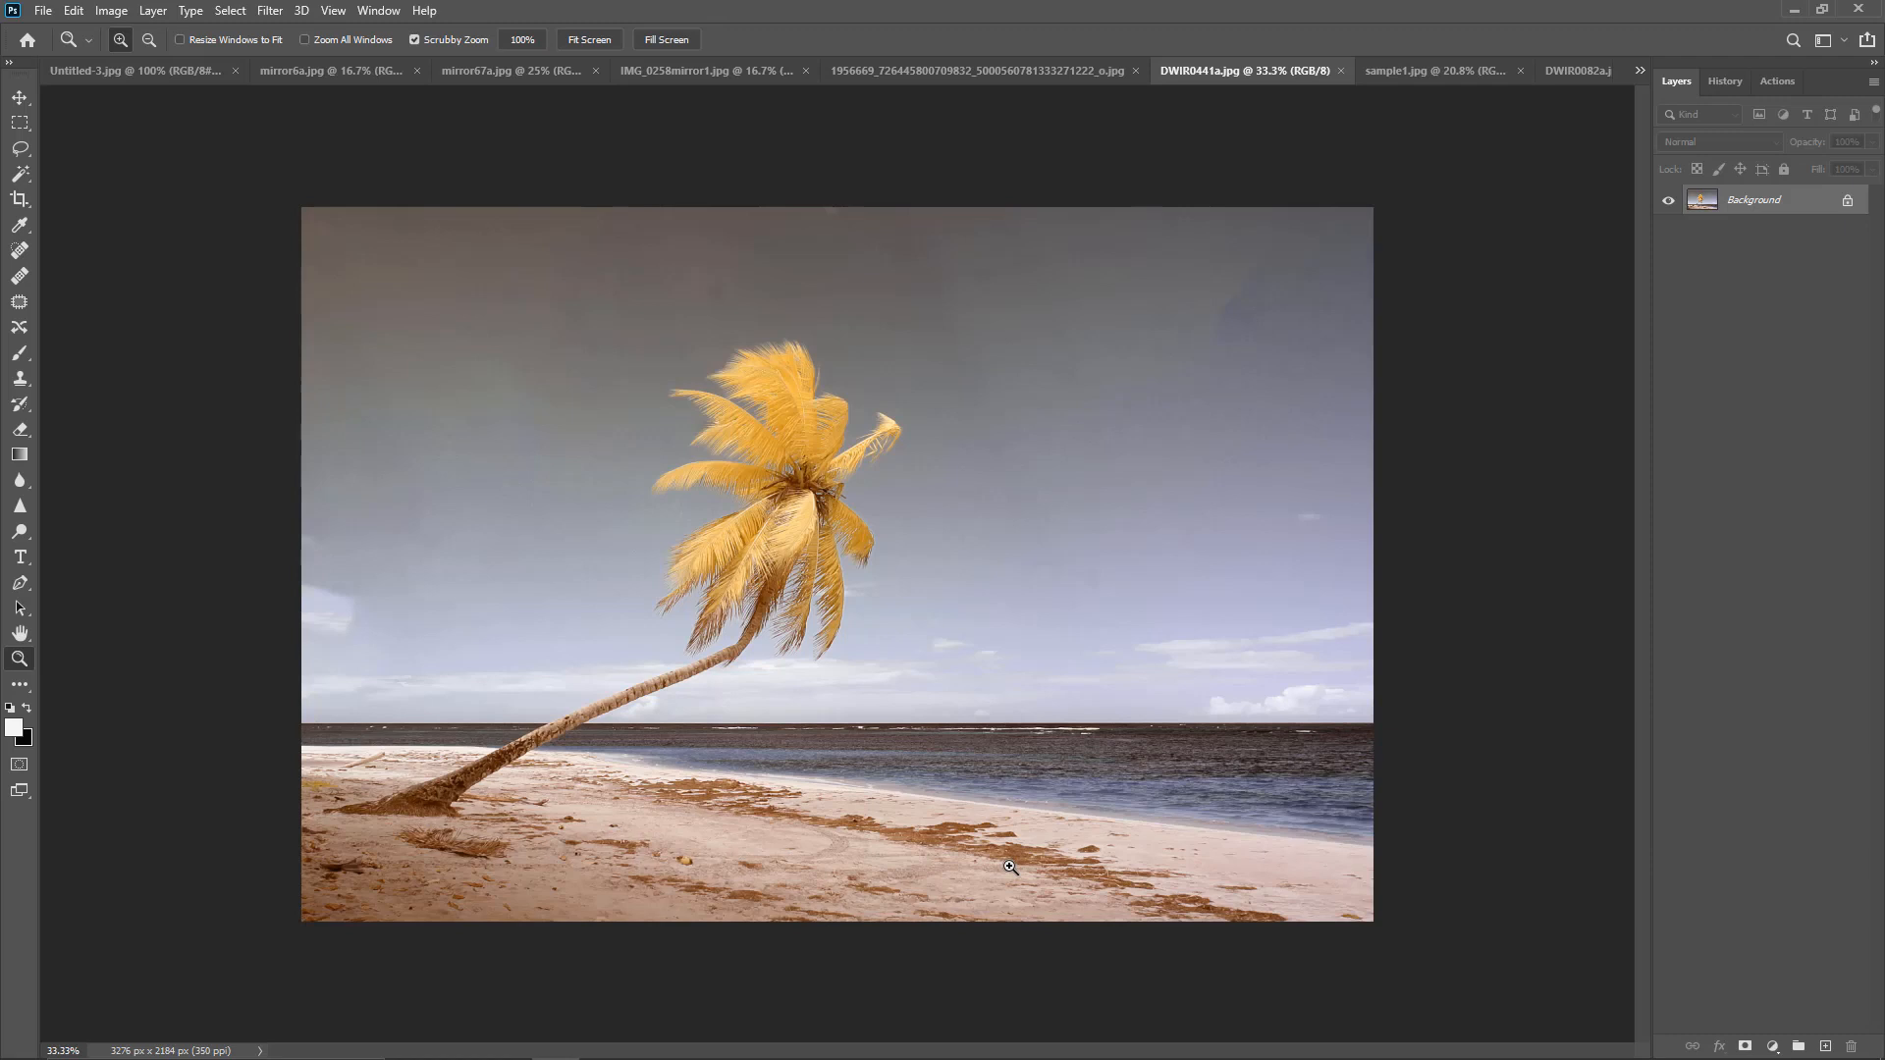
click(1387, 78)
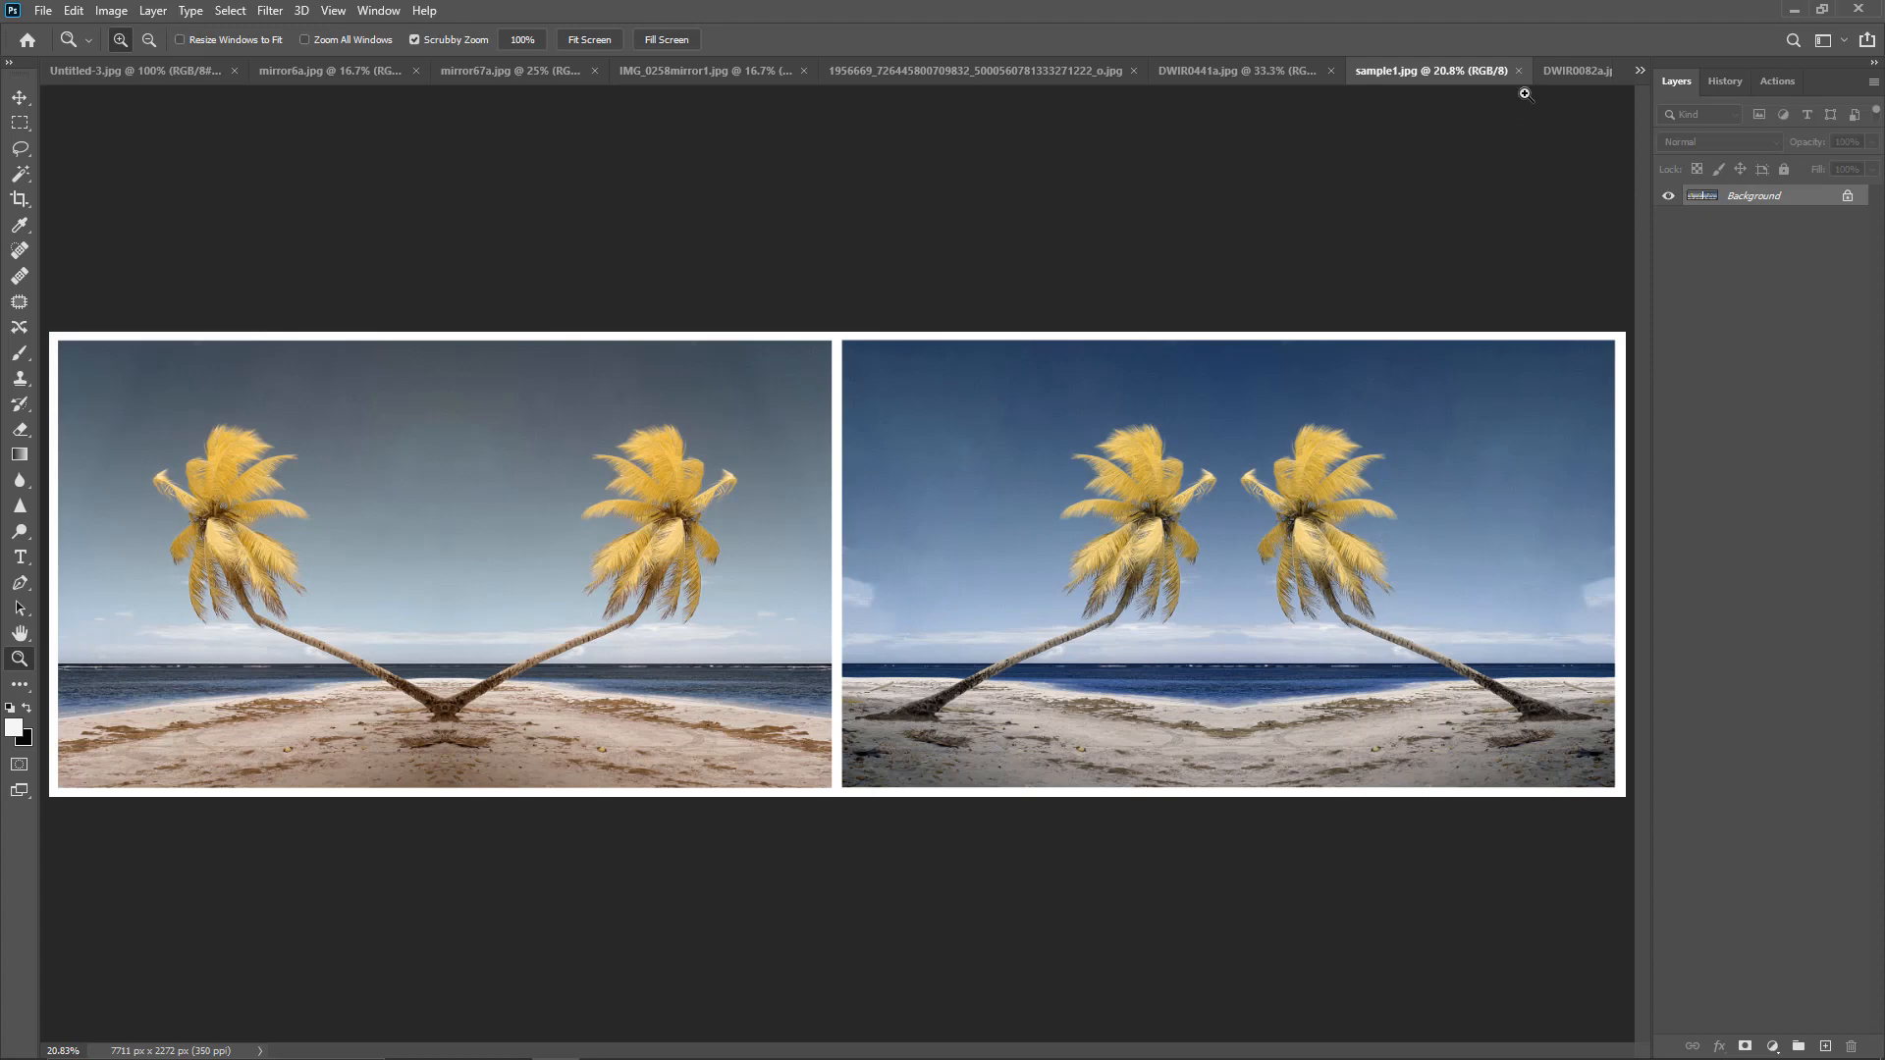
Step: In DWIR0082a.jpg, make a full-height rectangular selection from the image's left edge to the dark leaning palm trunk and copy it
click(1558, 79)
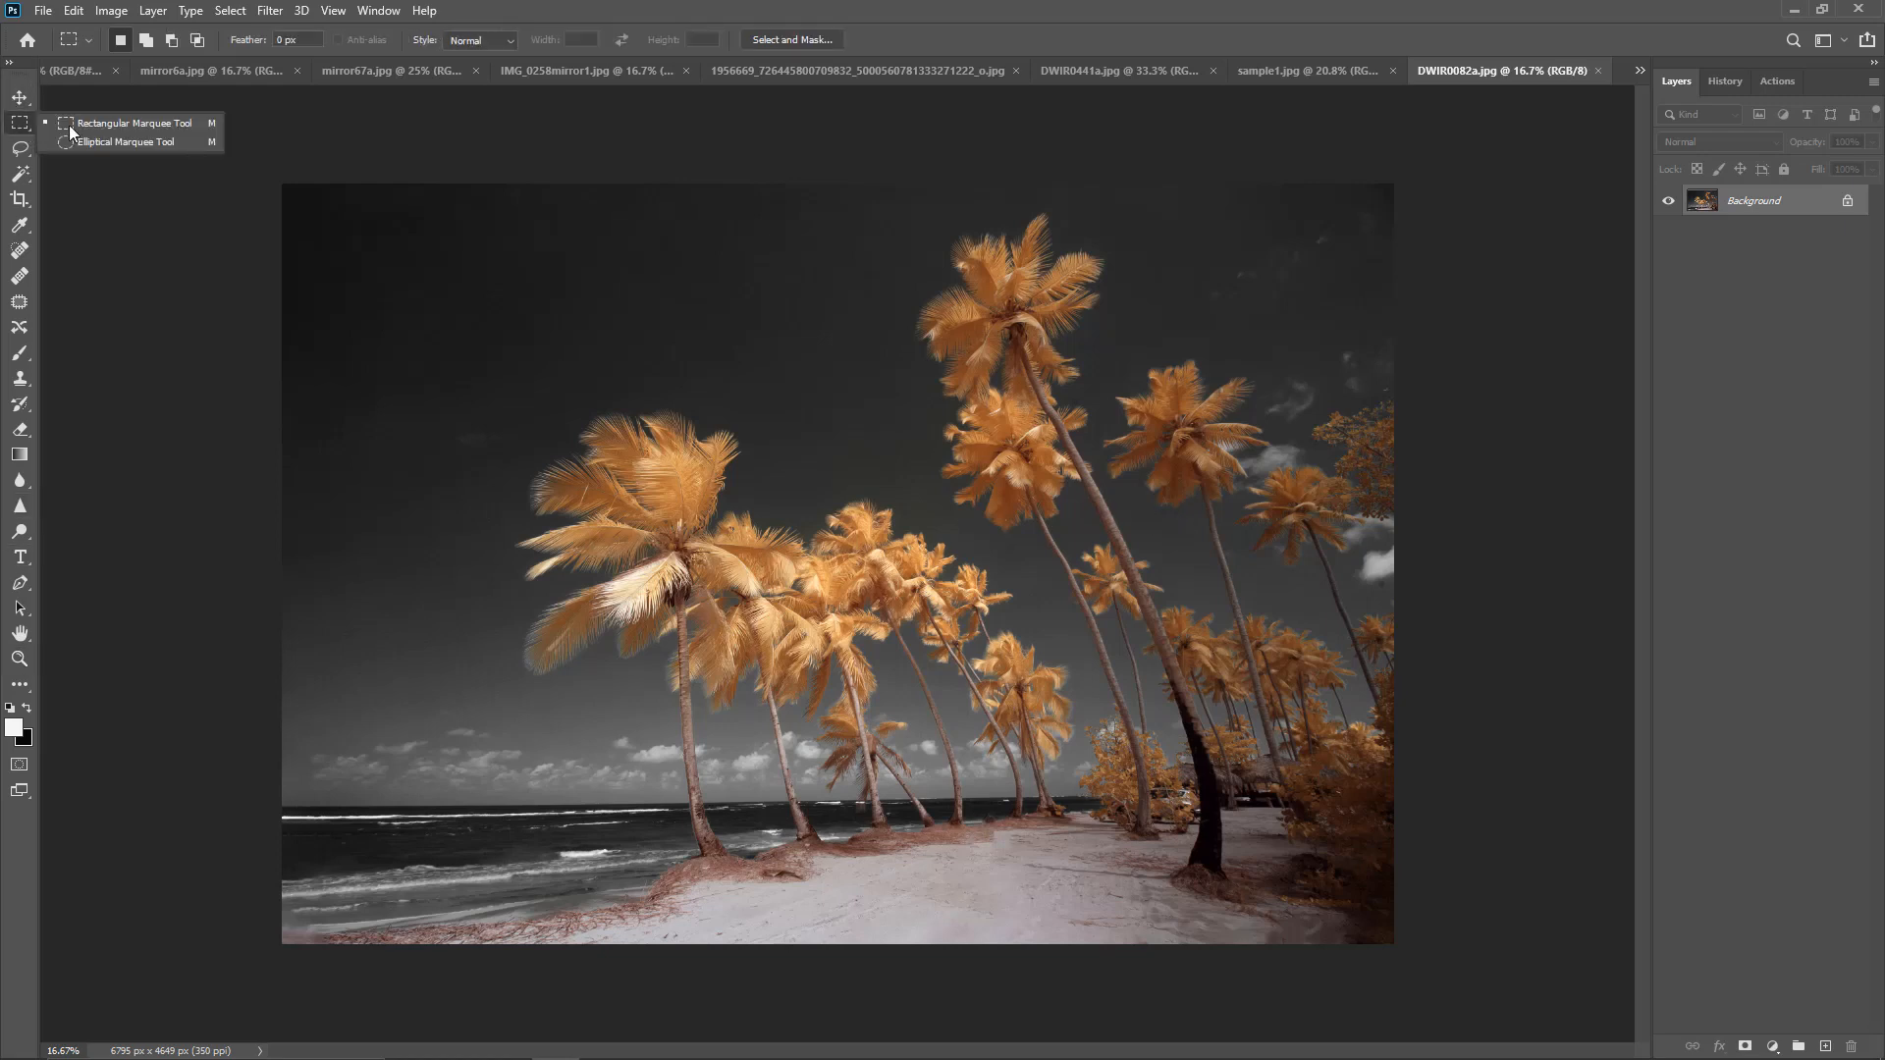
click(128, 124)
drag(272, 177, 1206, 1009)
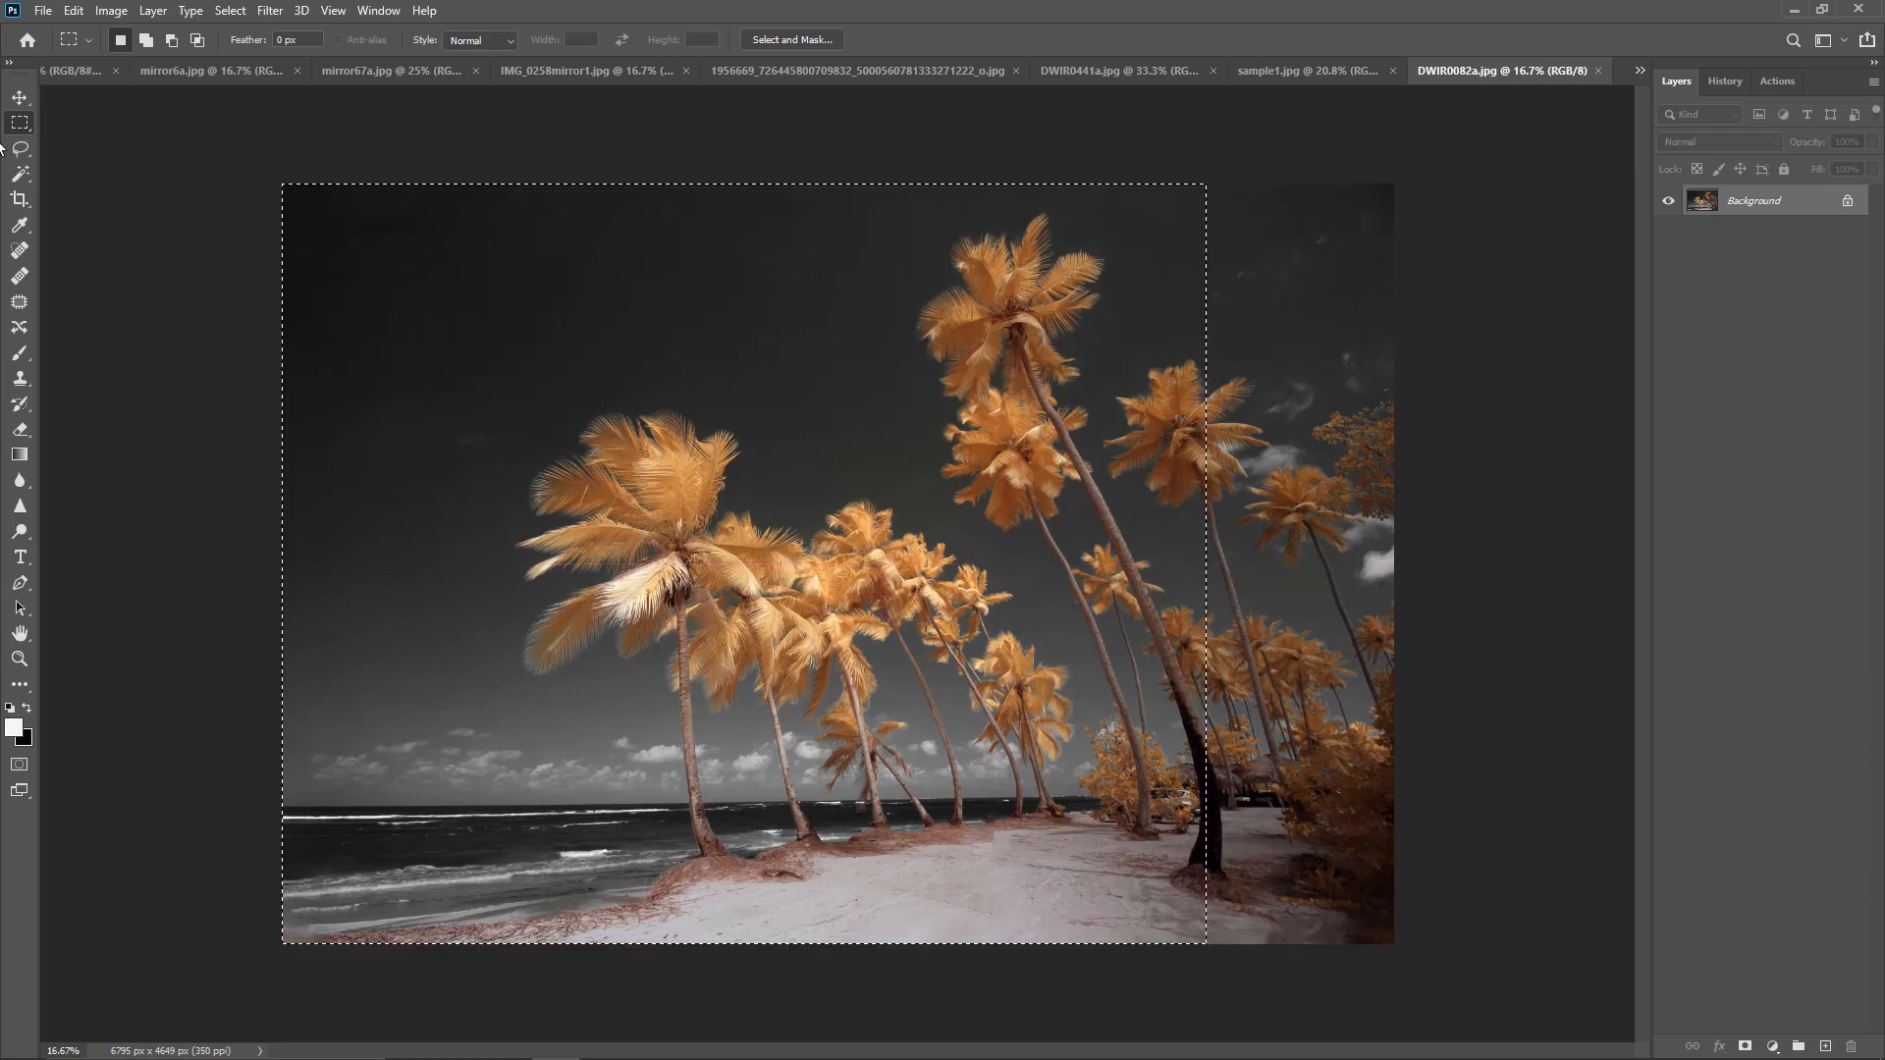
click(75, 11)
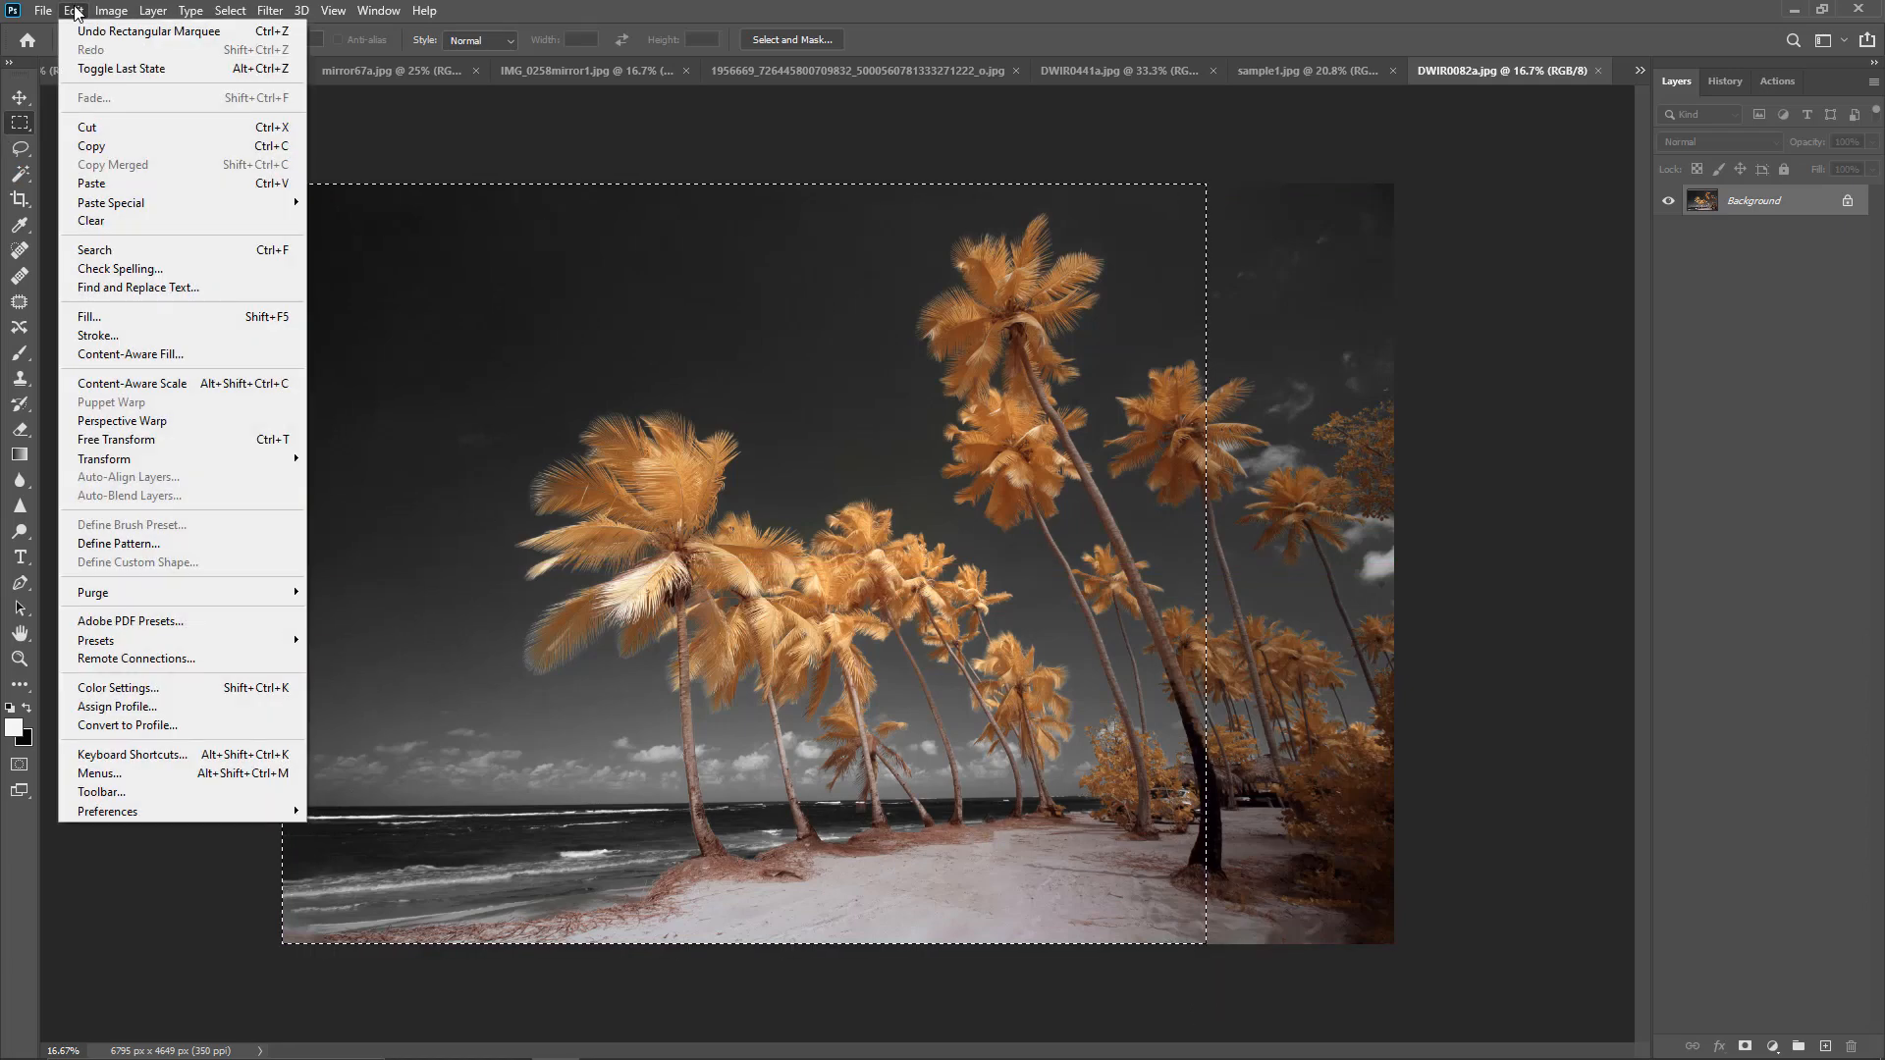
click(108, 146)
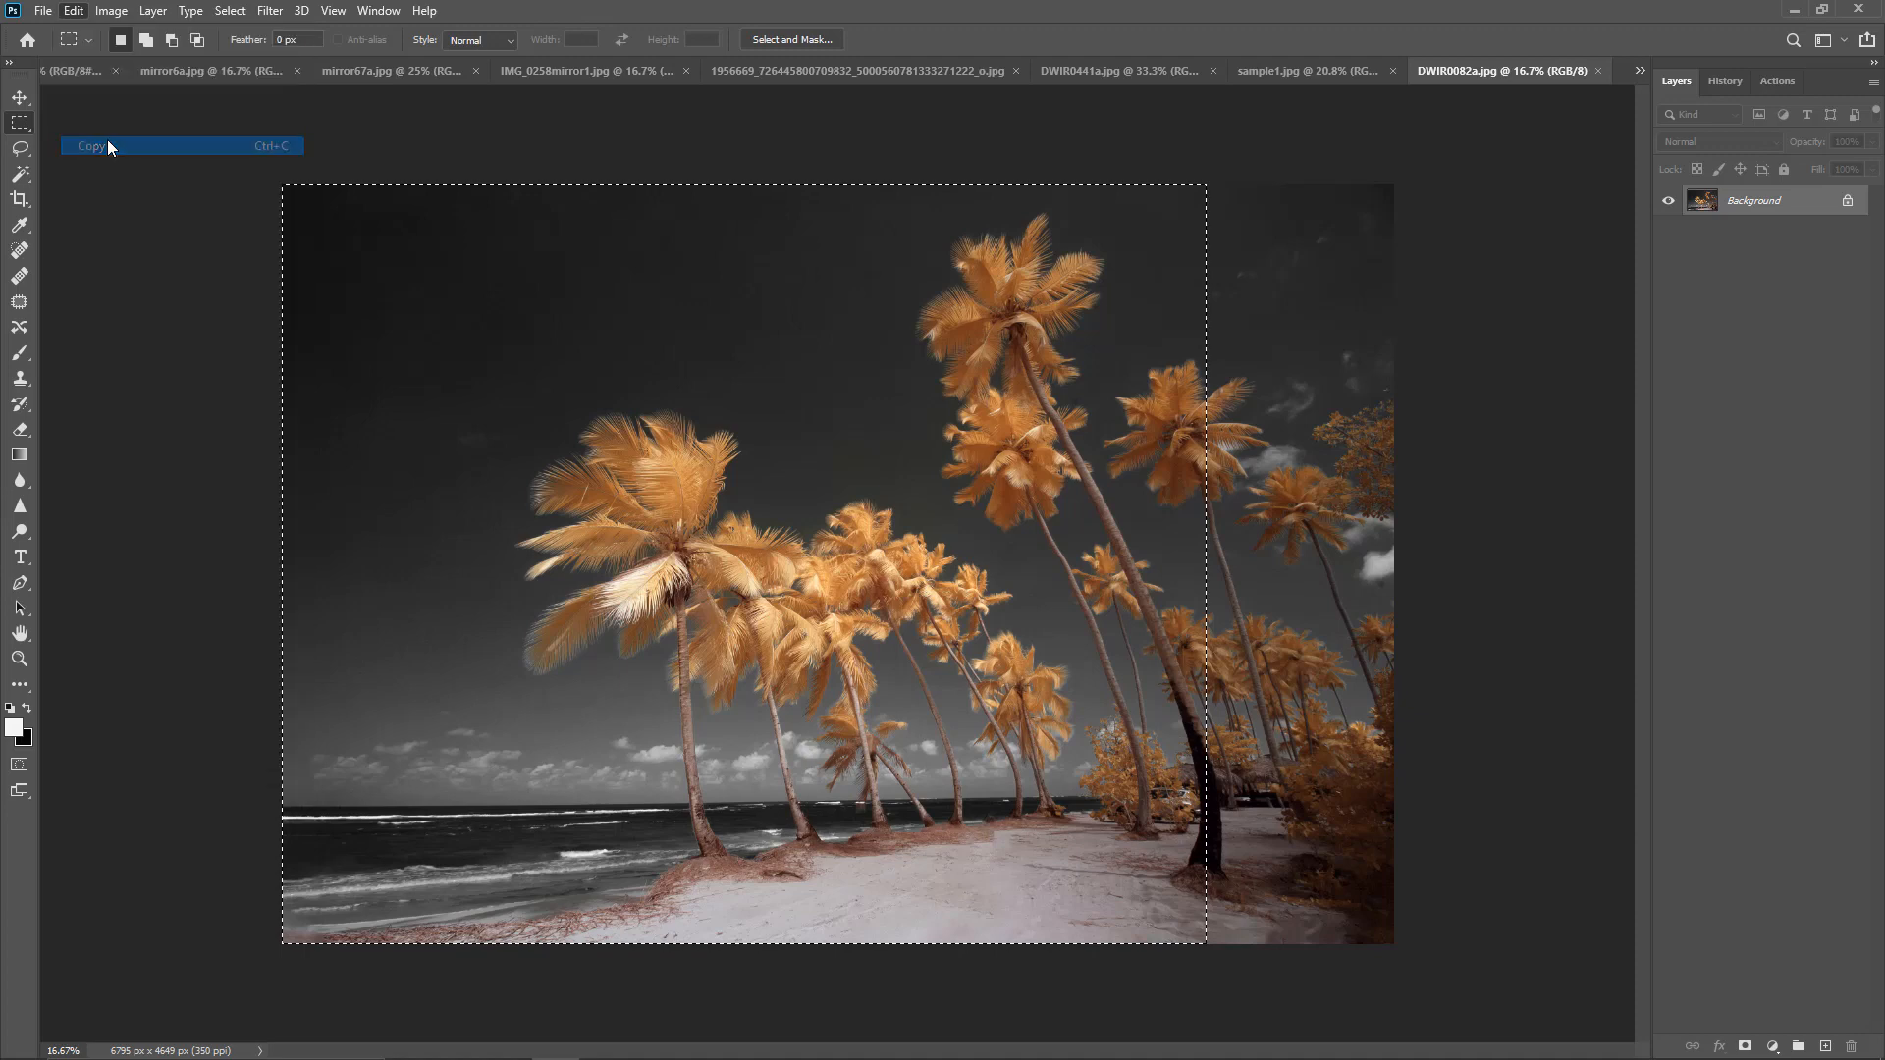
Step: Crop the palm image to the selected area and clear the selection
click(104, 12)
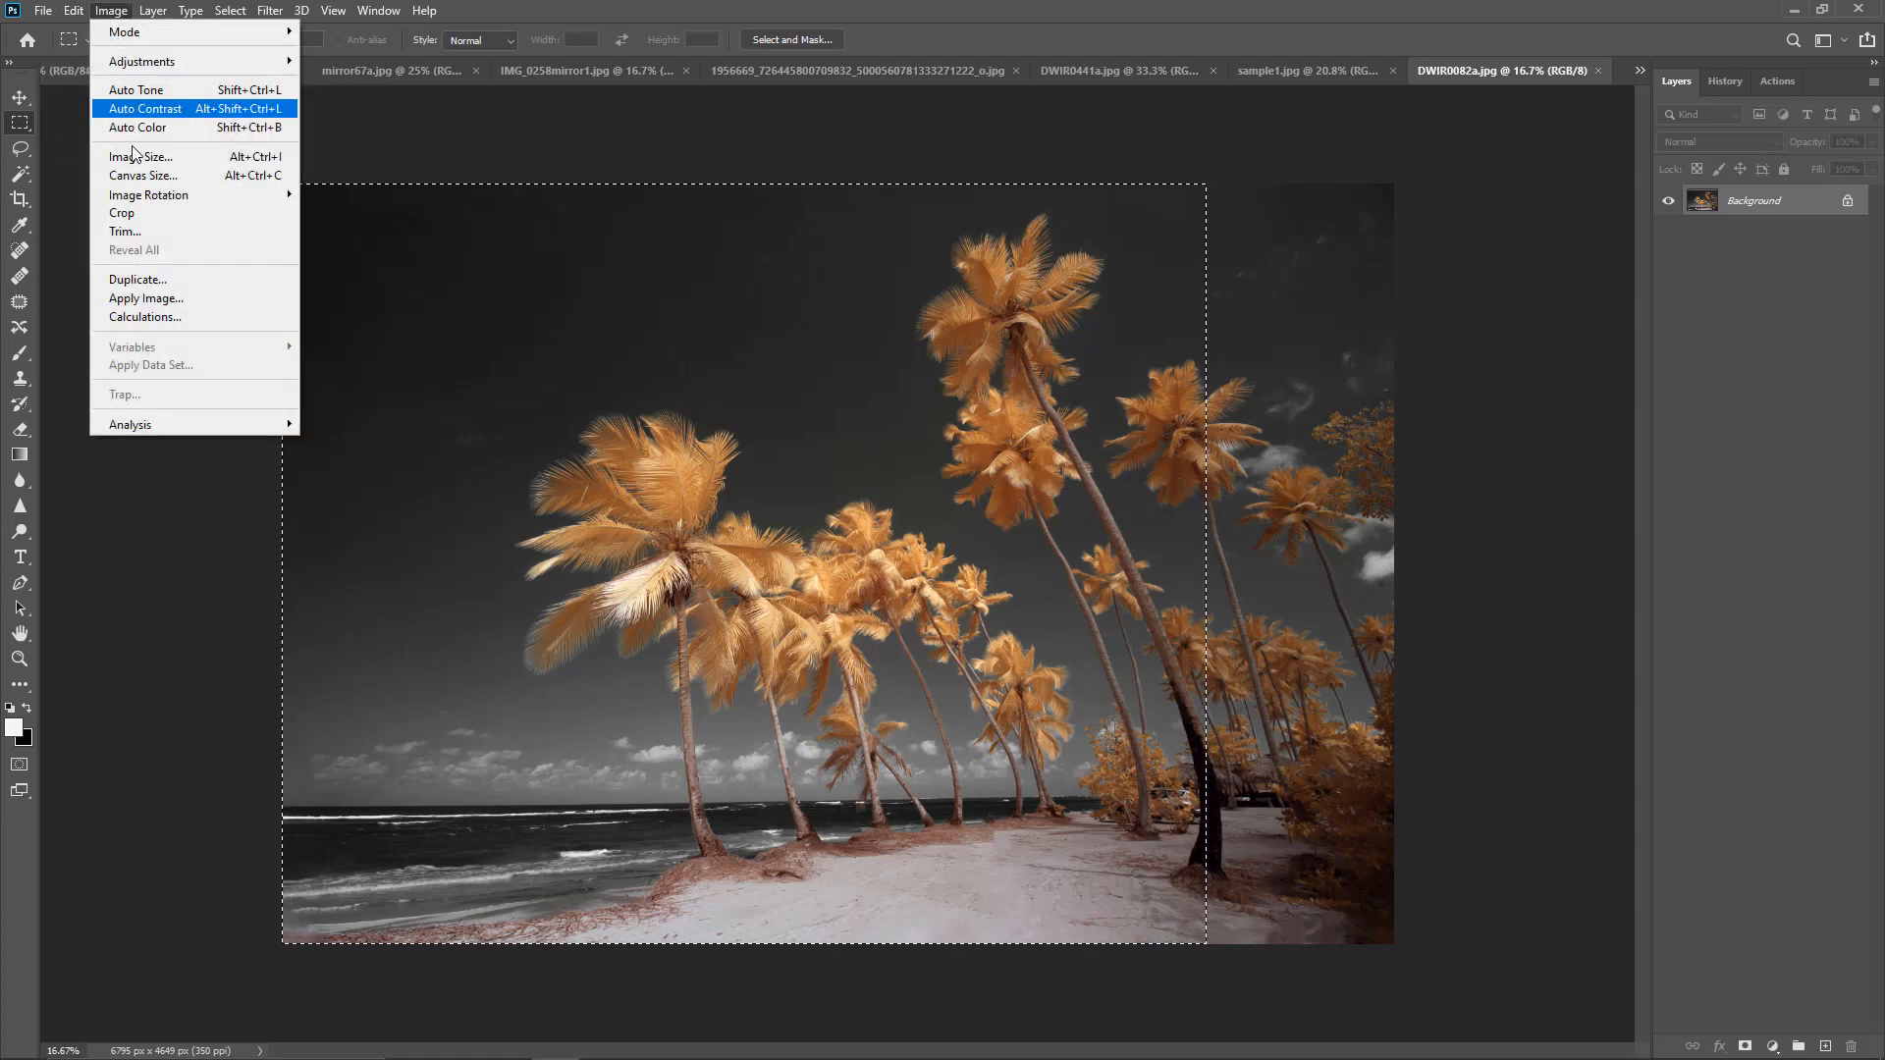
click(140, 214)
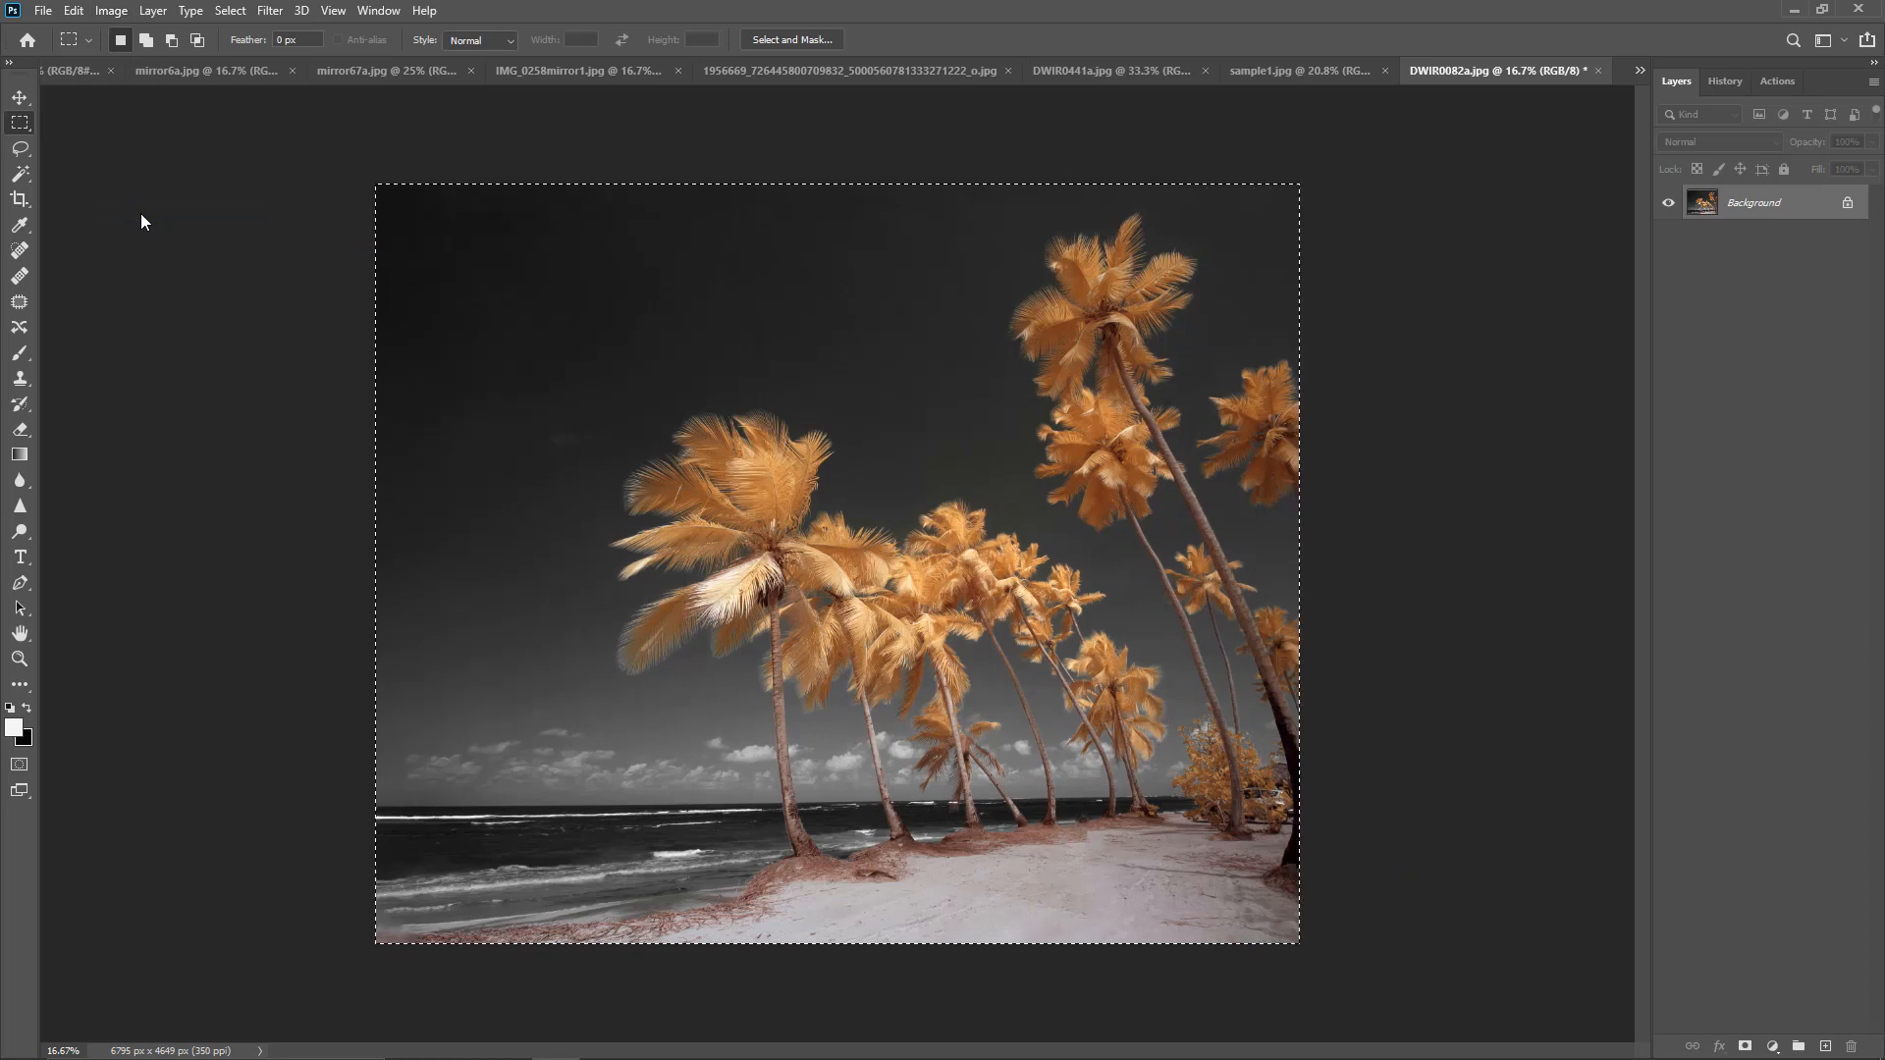
click(419, 253)
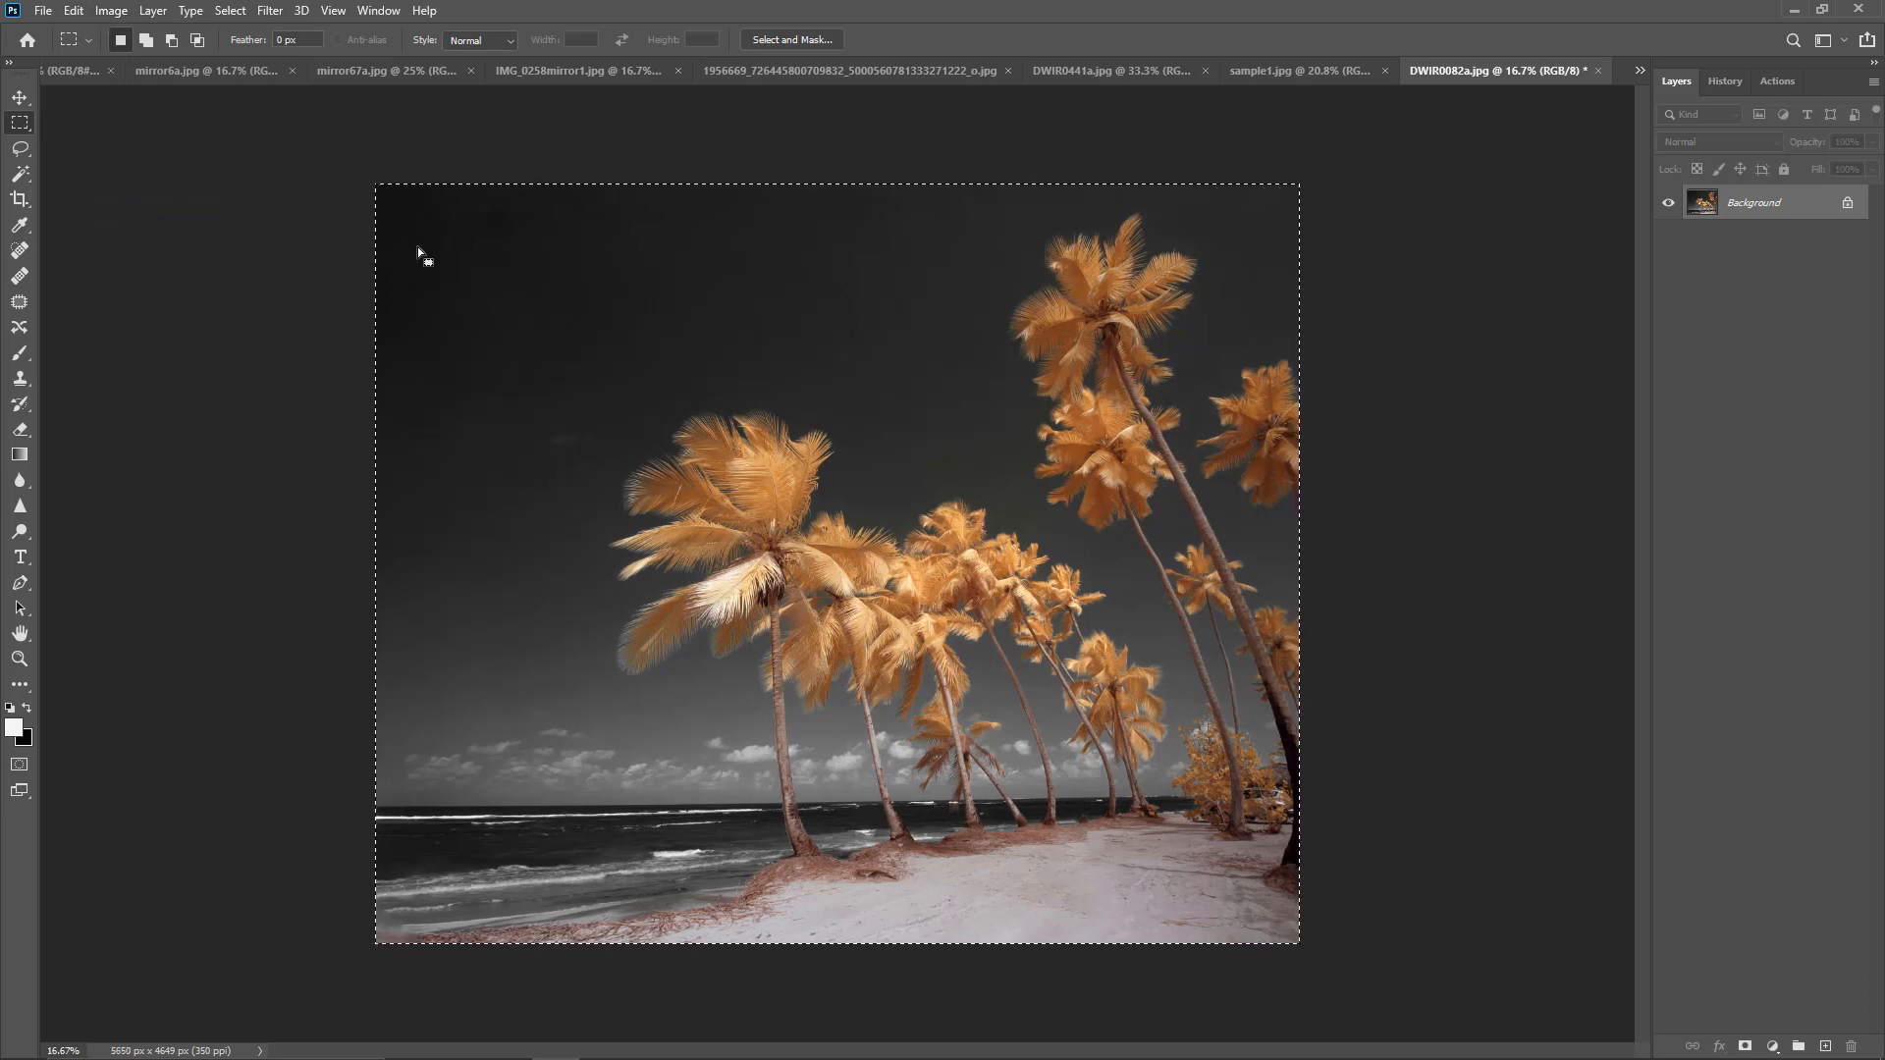
Step: Widen the canvas to 33 inches, anchored at the middle left so that the white extension is added on the right side
click(111, 10)
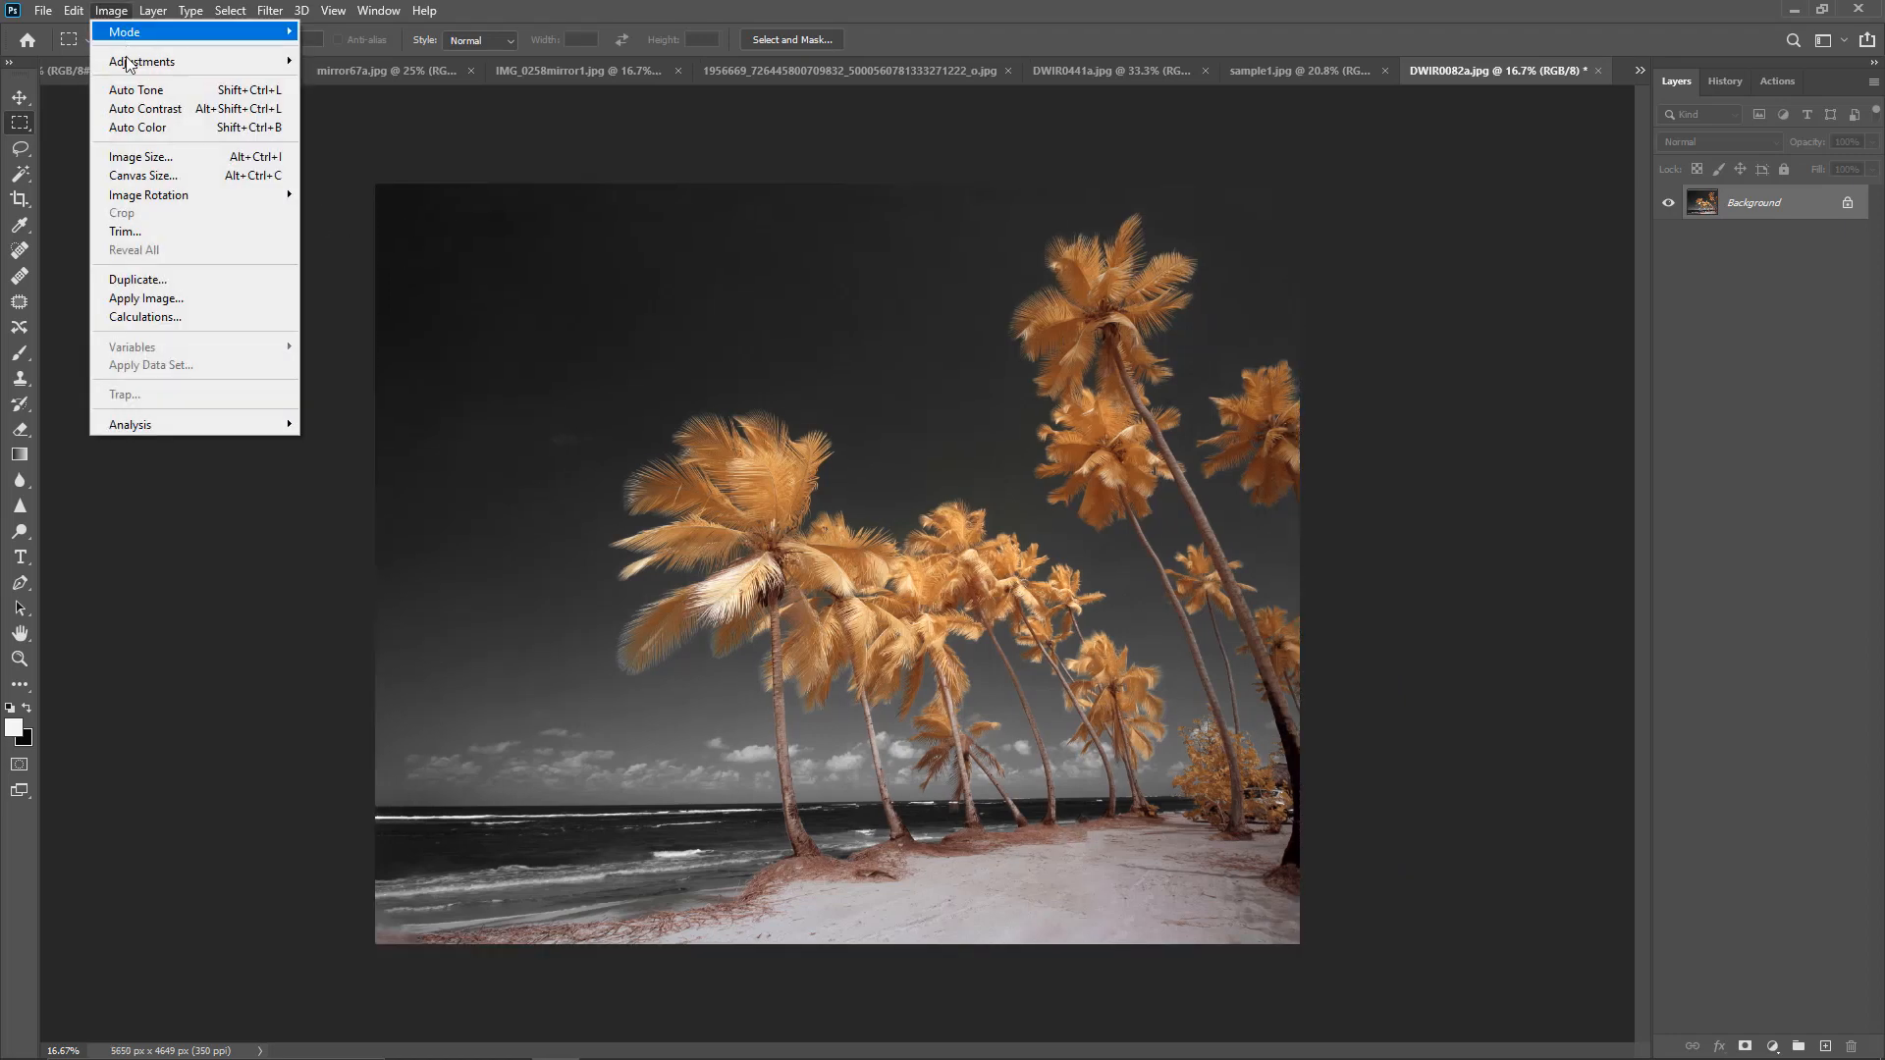
click(143, 177)
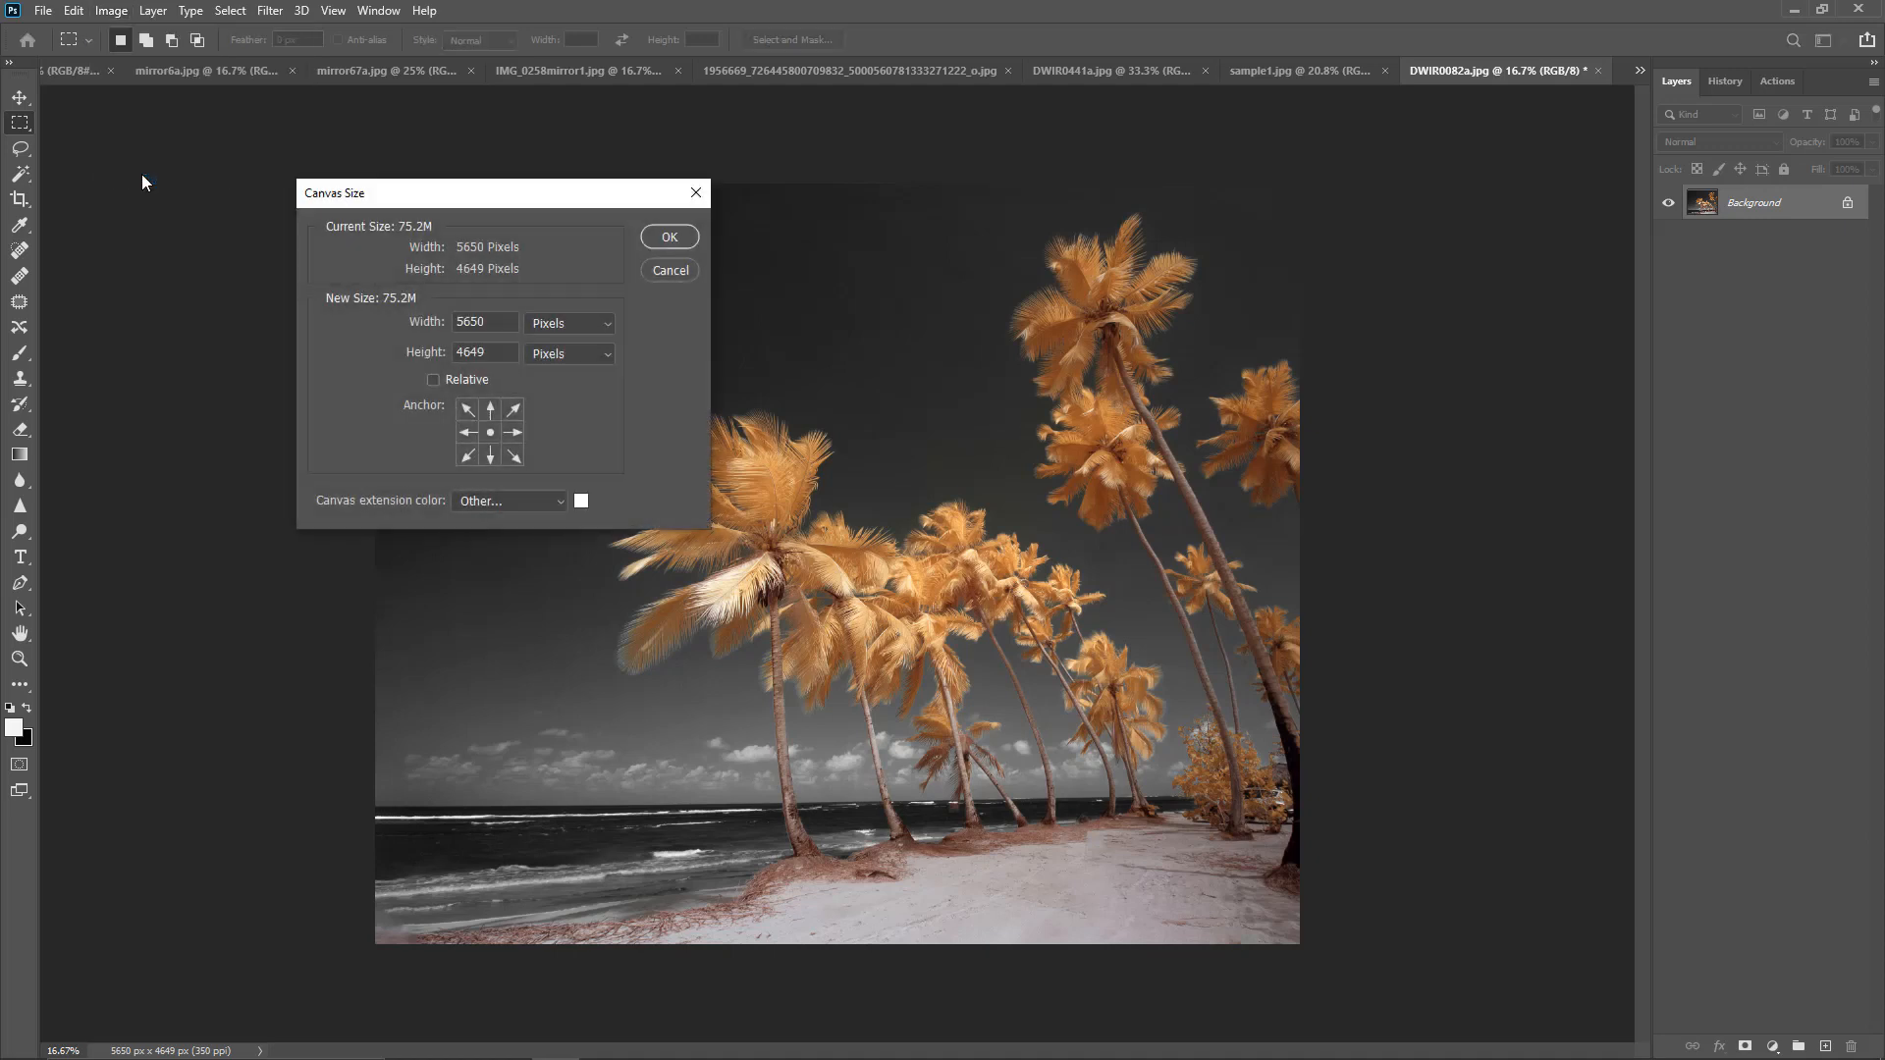
click(605, 327)
click(562, 378)
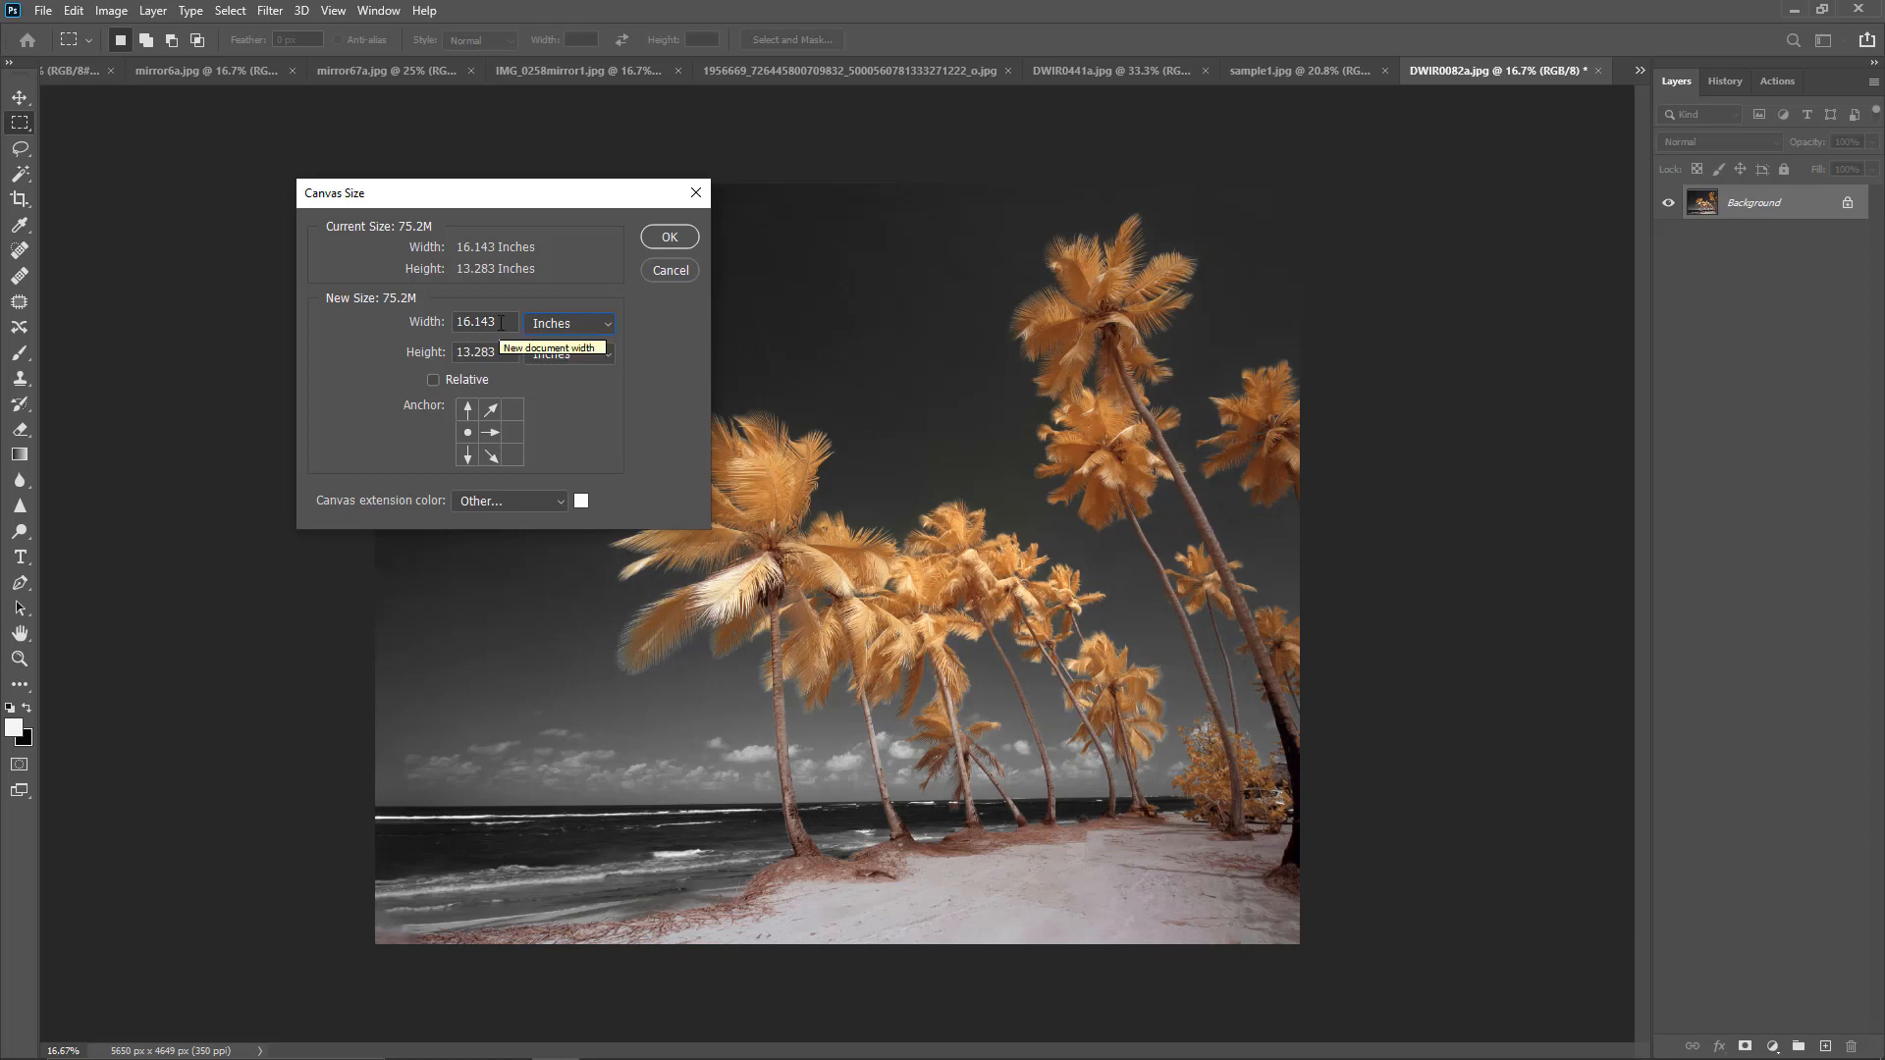
drag(501, 323, 398, 327)
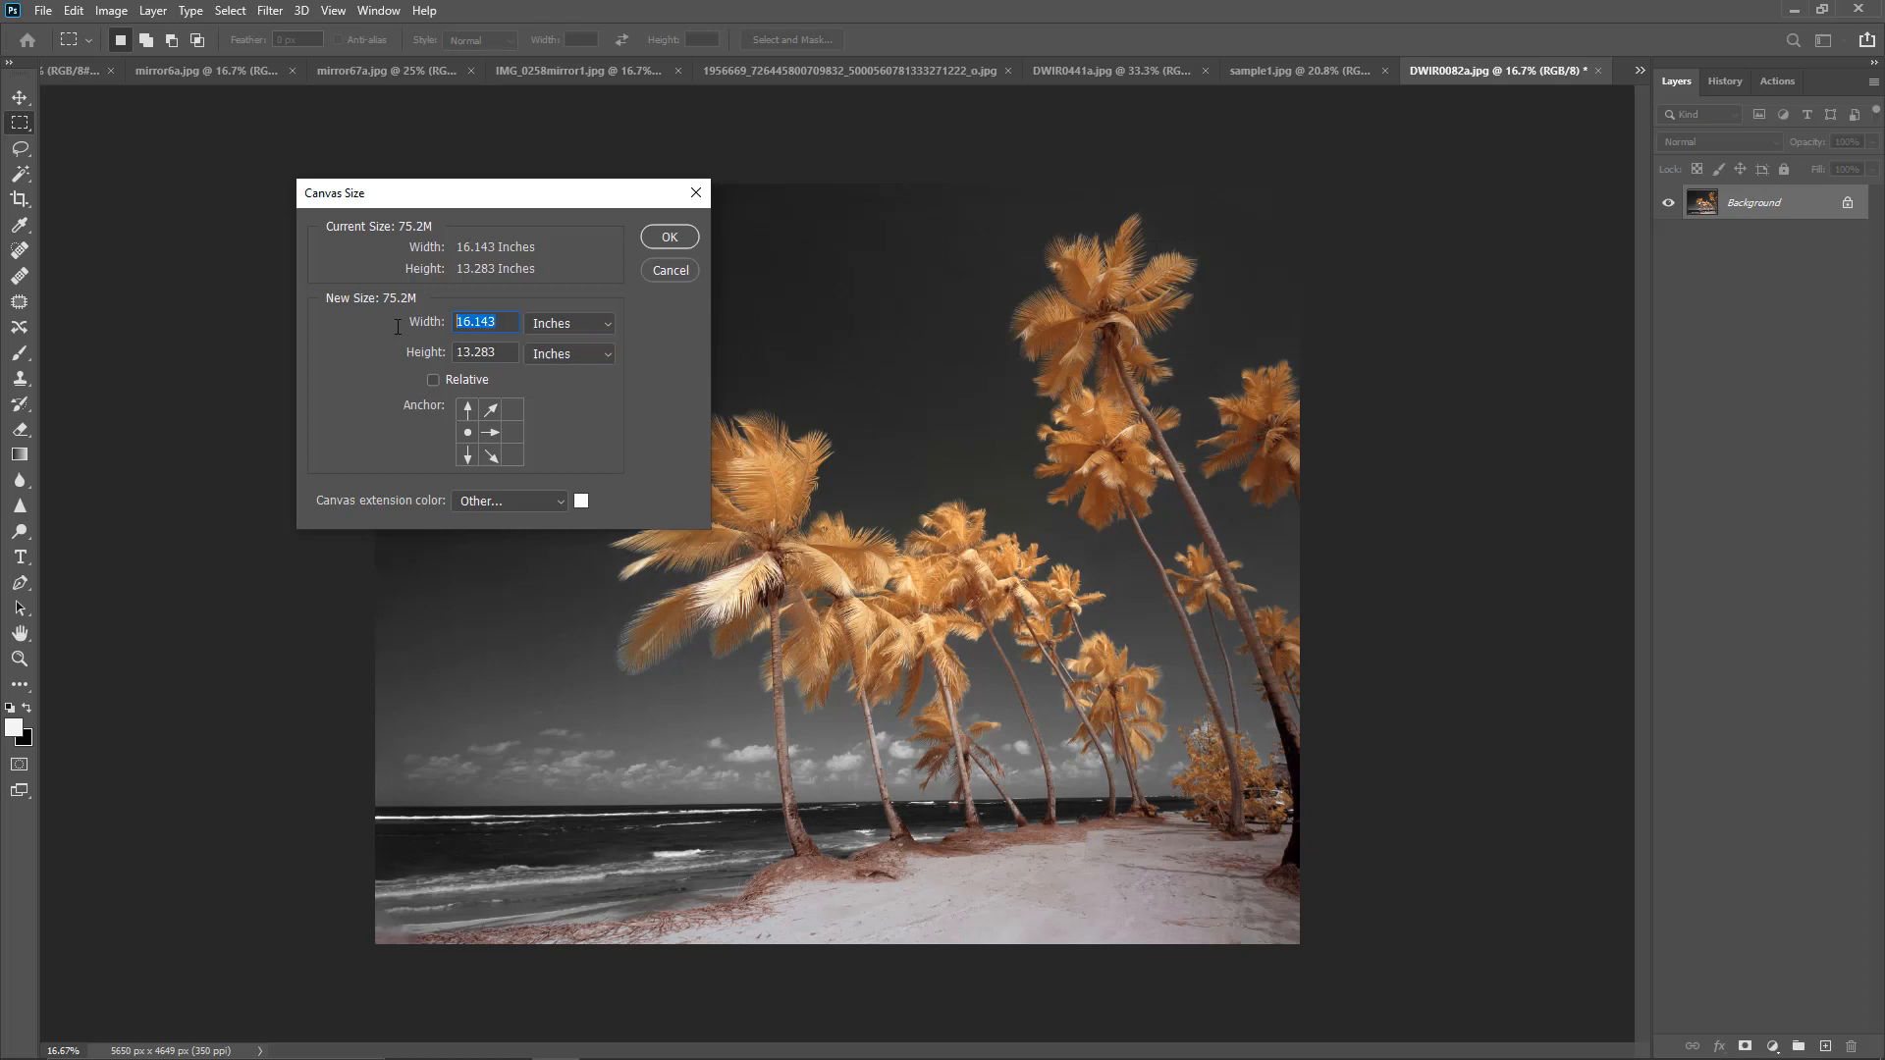
text(33)
click(660, 240)
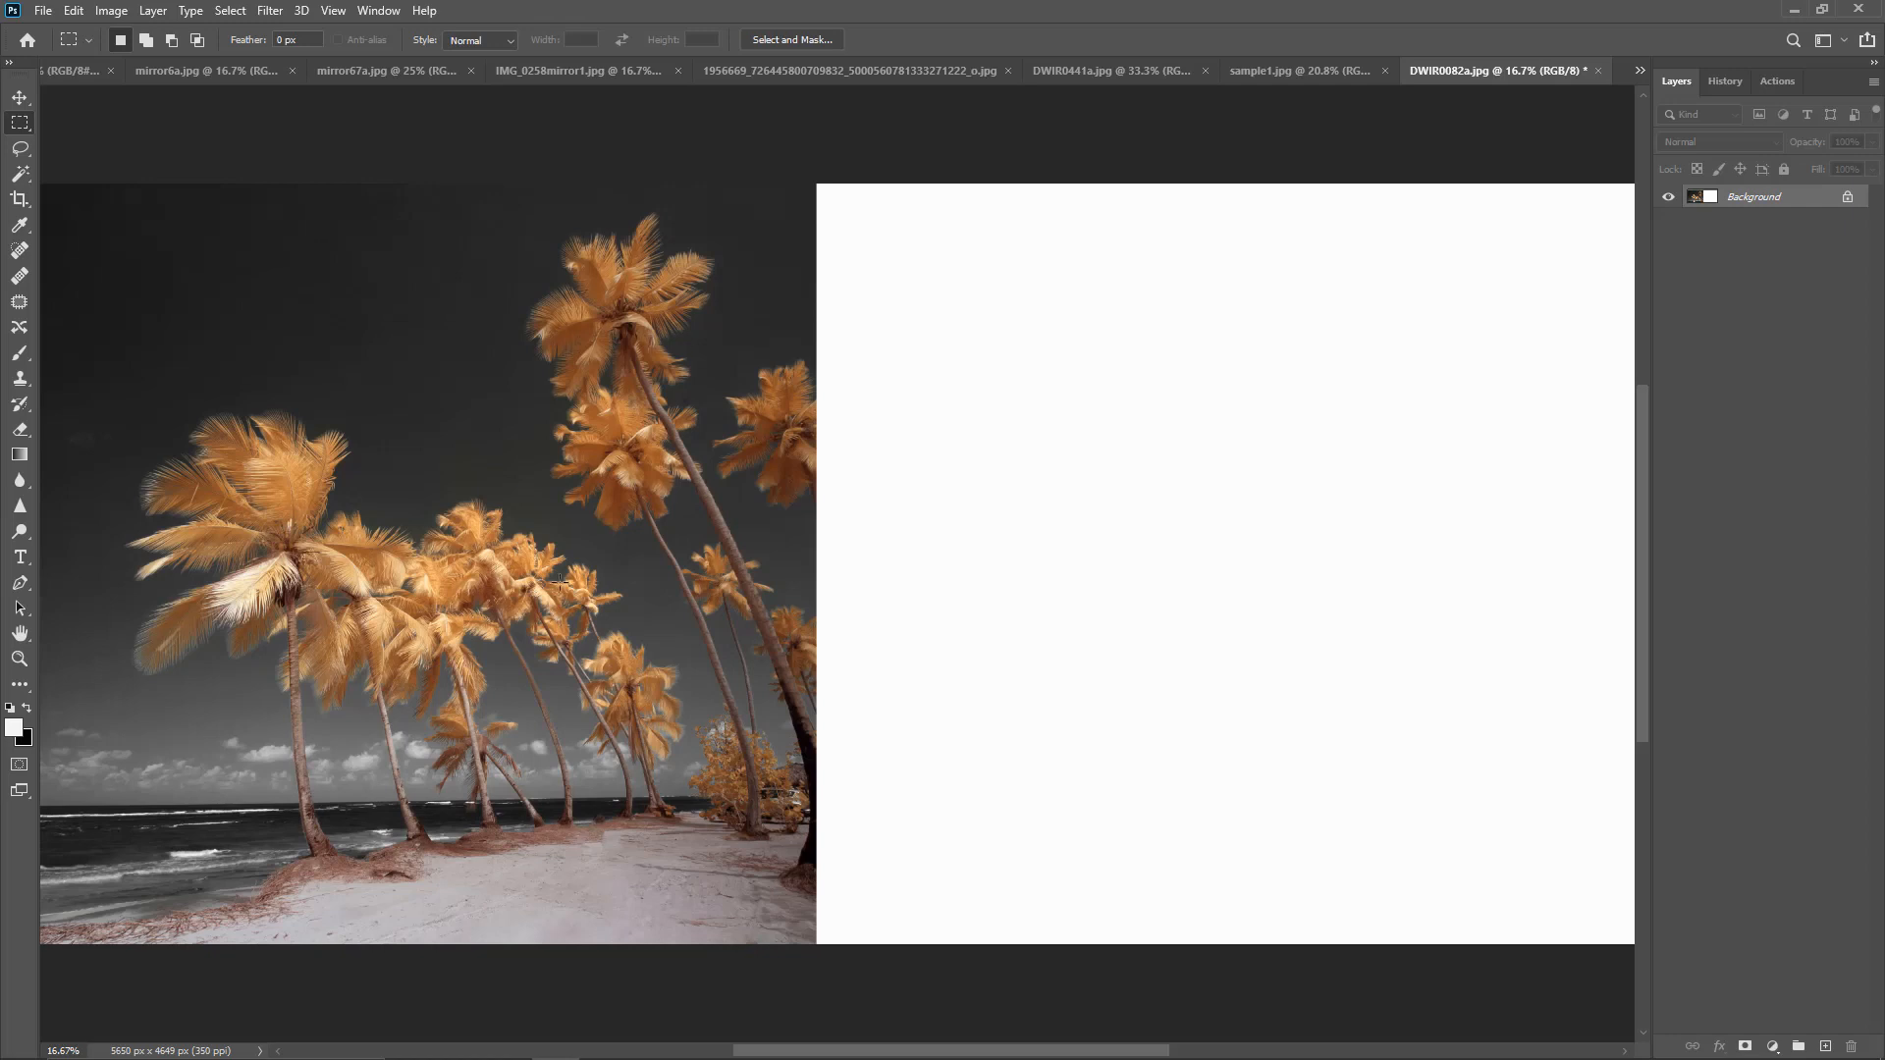
Step: Flip the whole extended canvas horizontally
click(19, 659)
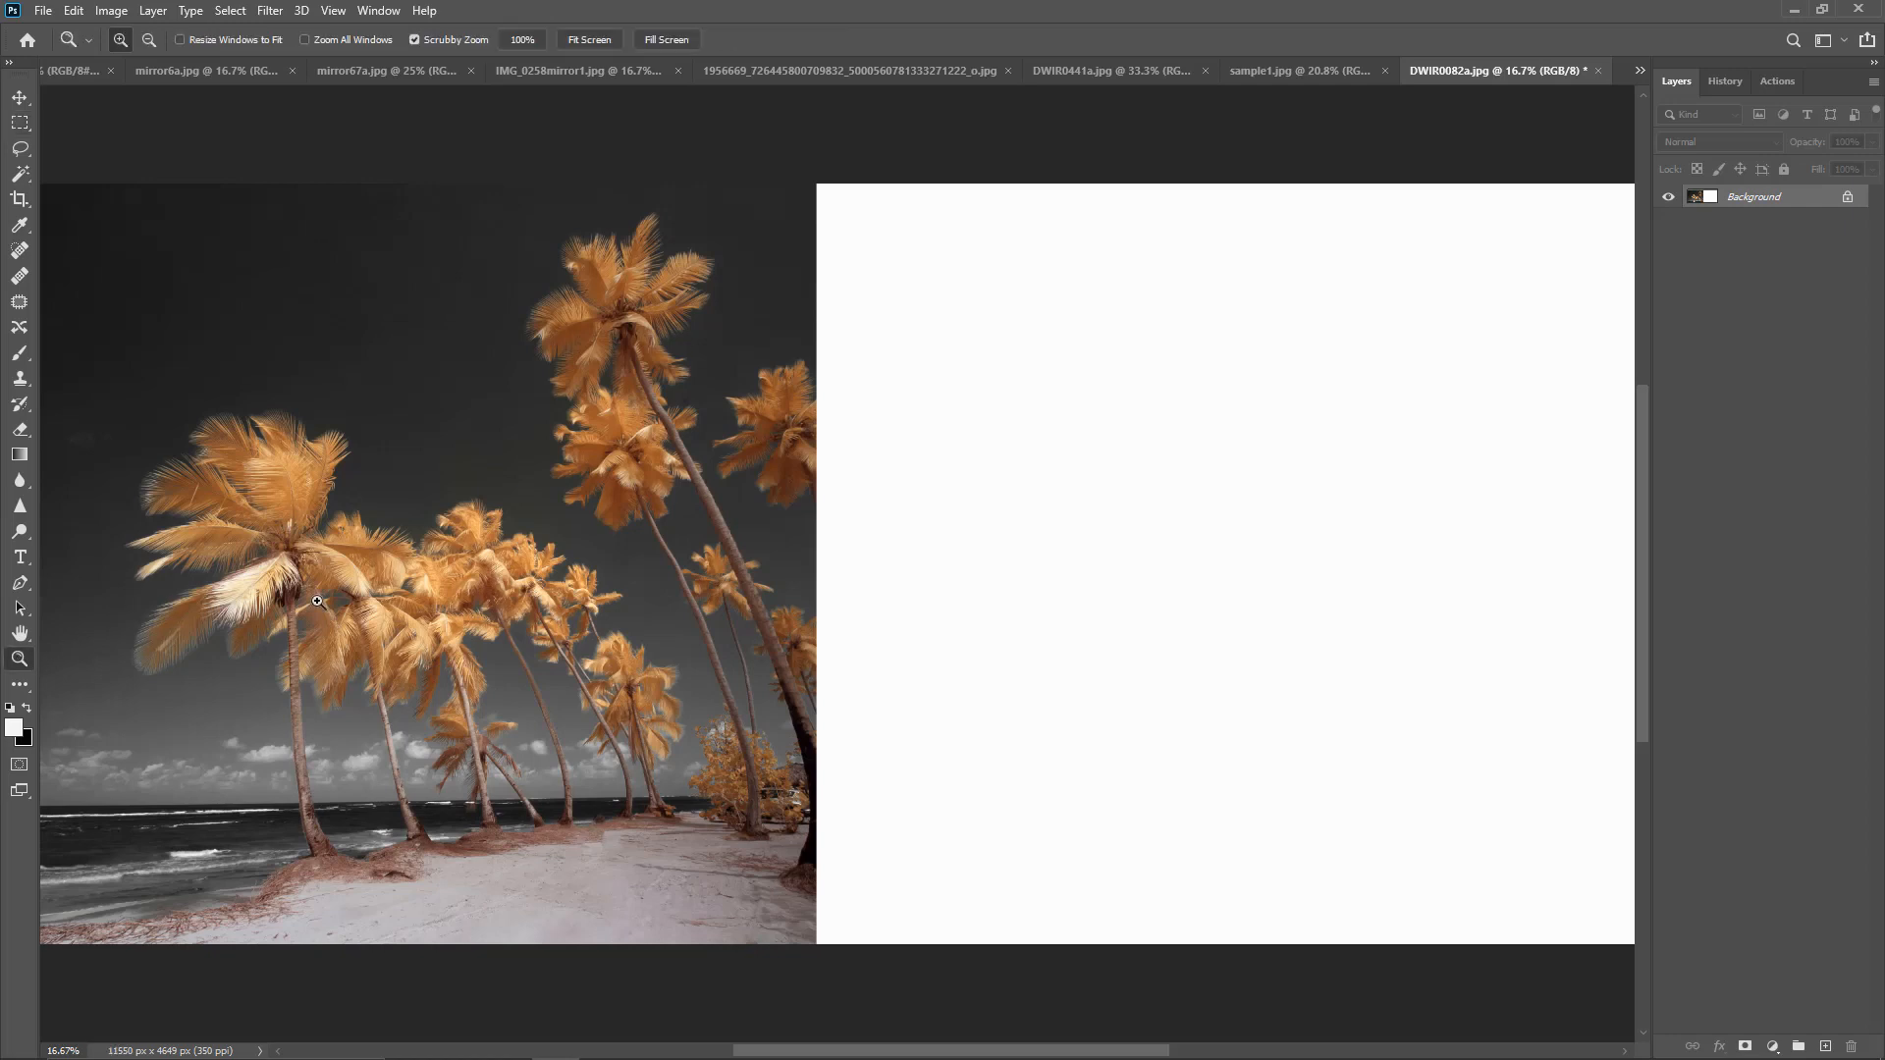
right_click(465, 542)
click(520, 553)
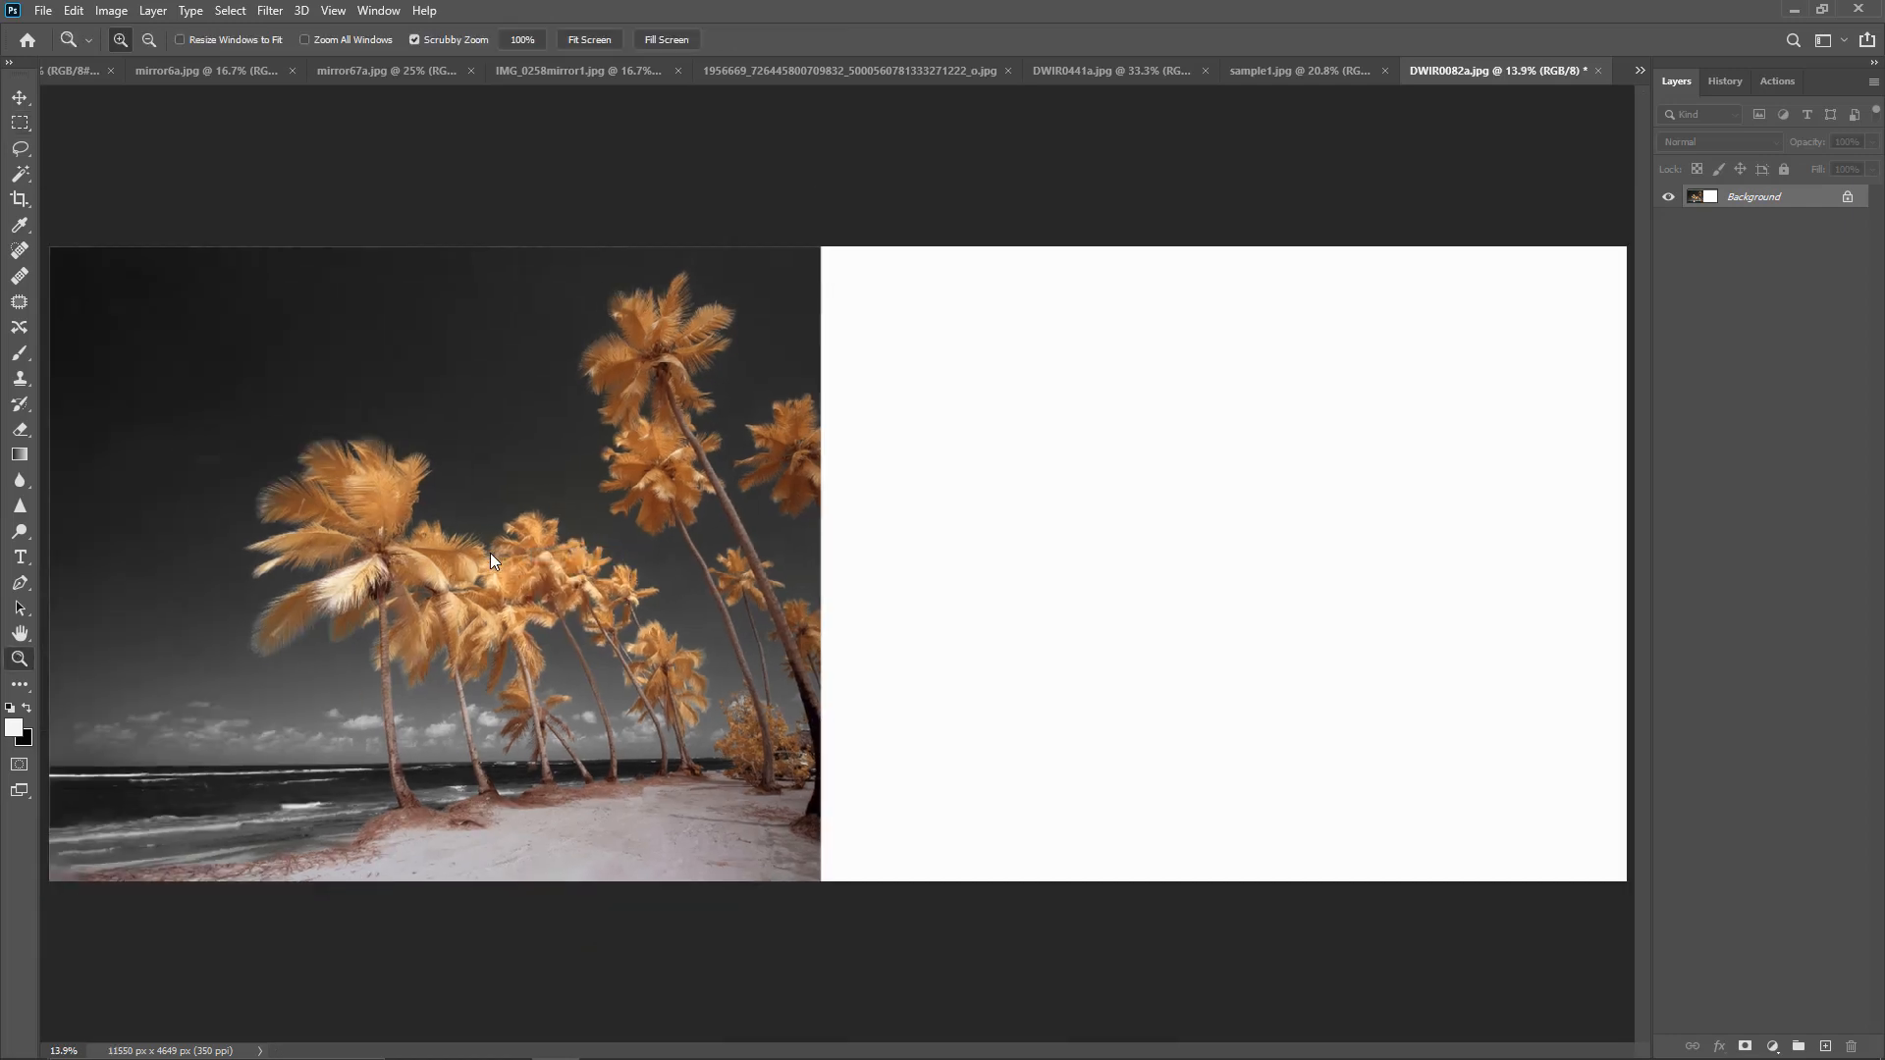
click(118, 11)
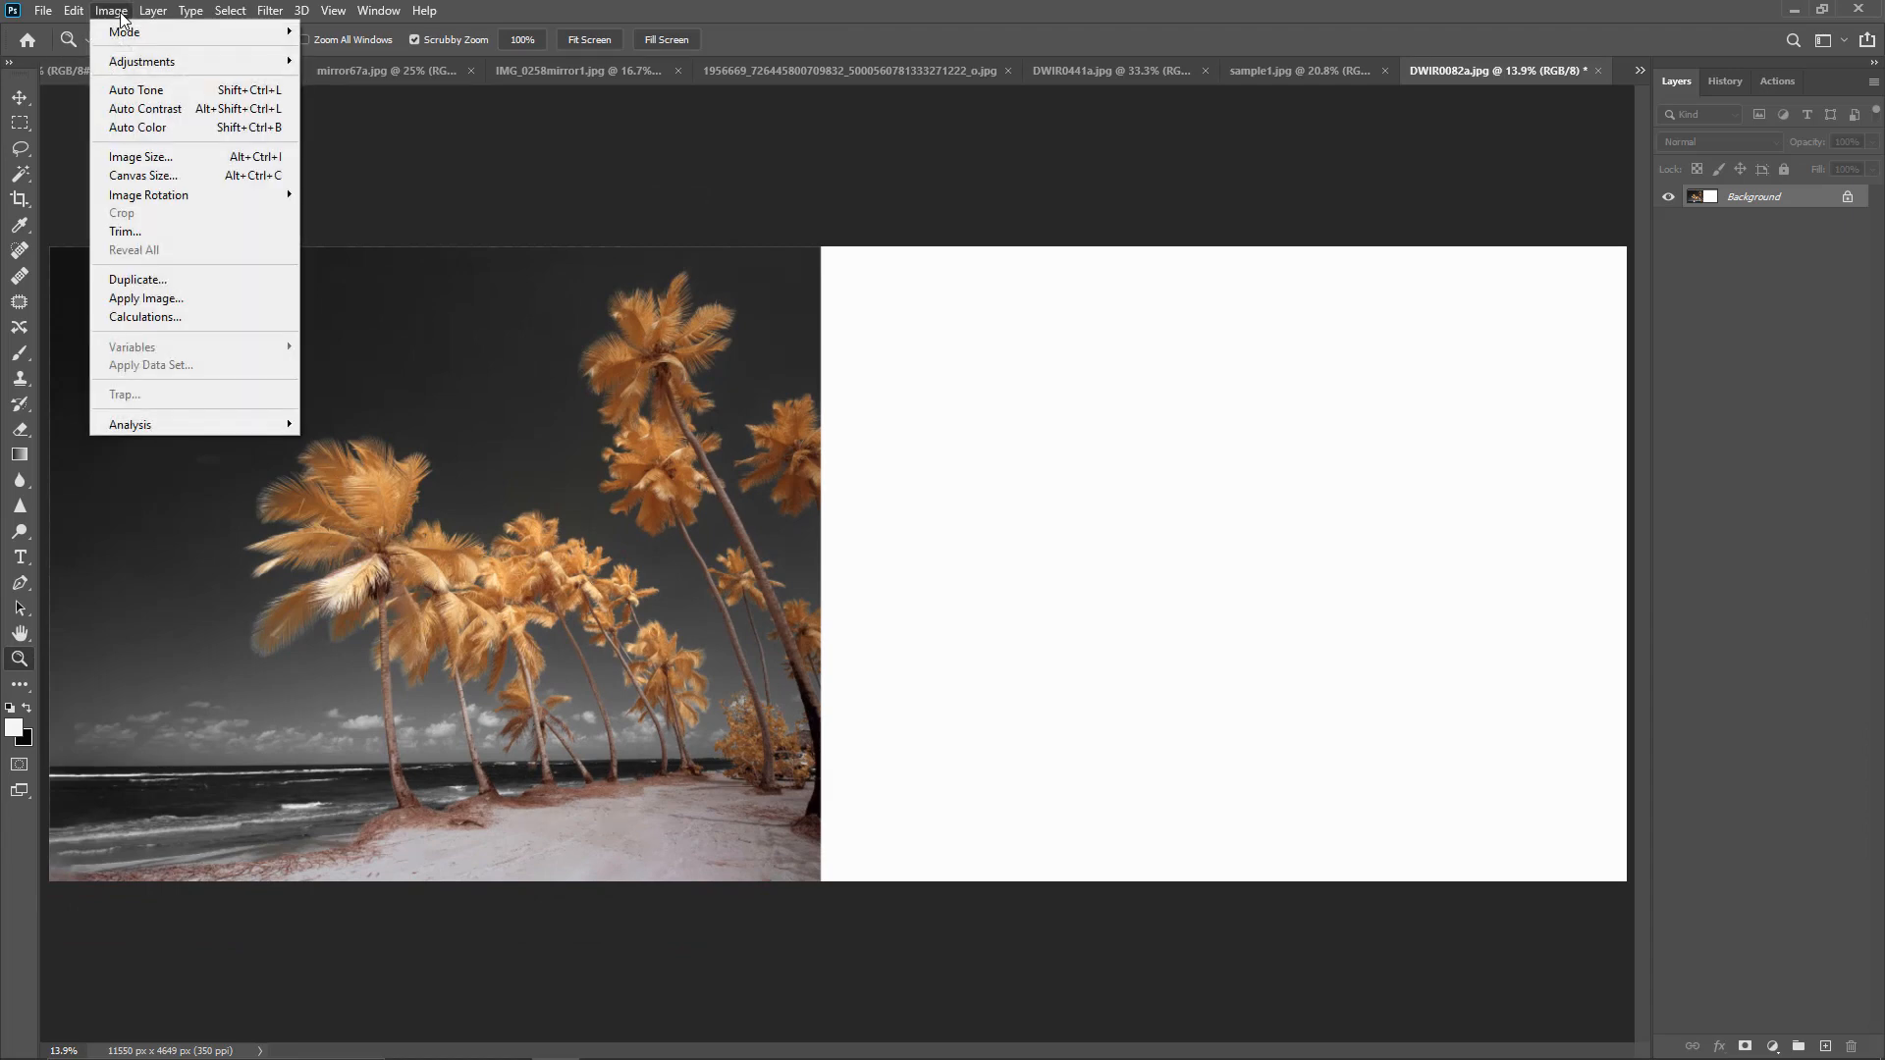
mouse_move(173, 197)
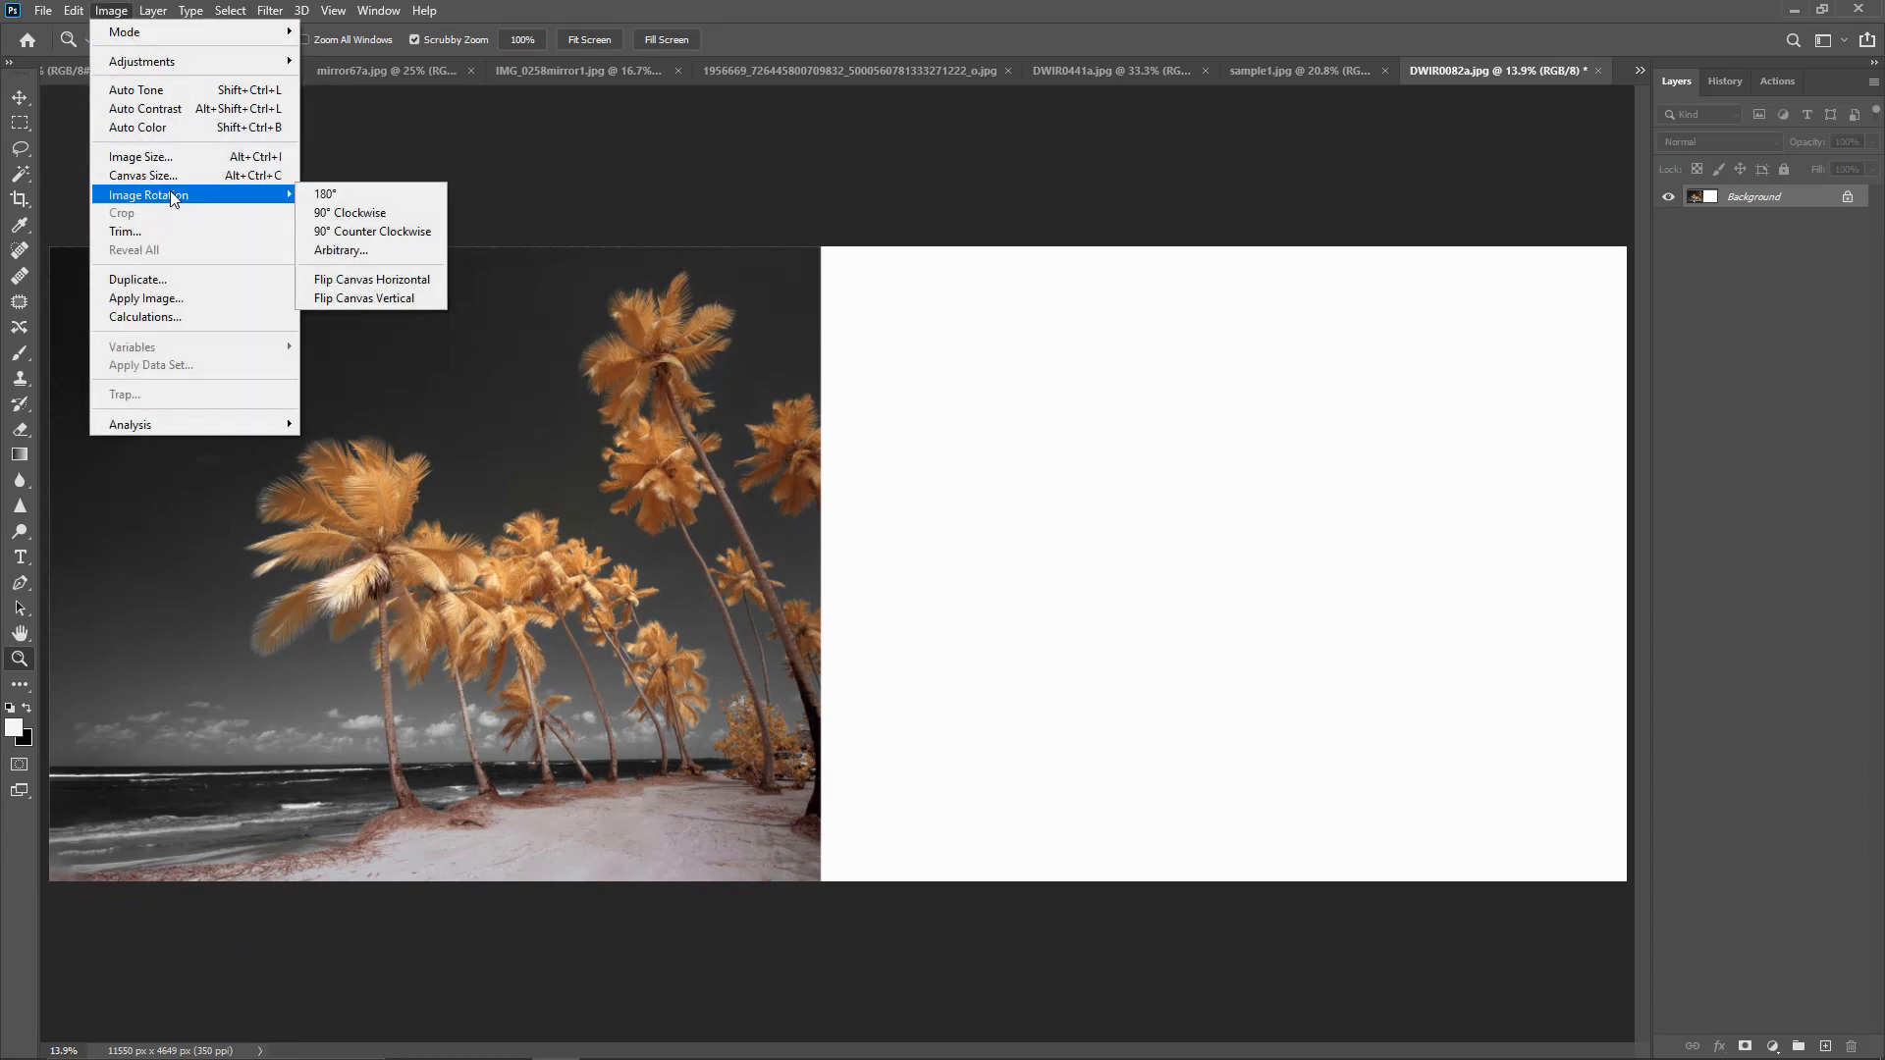
click(407, 282)
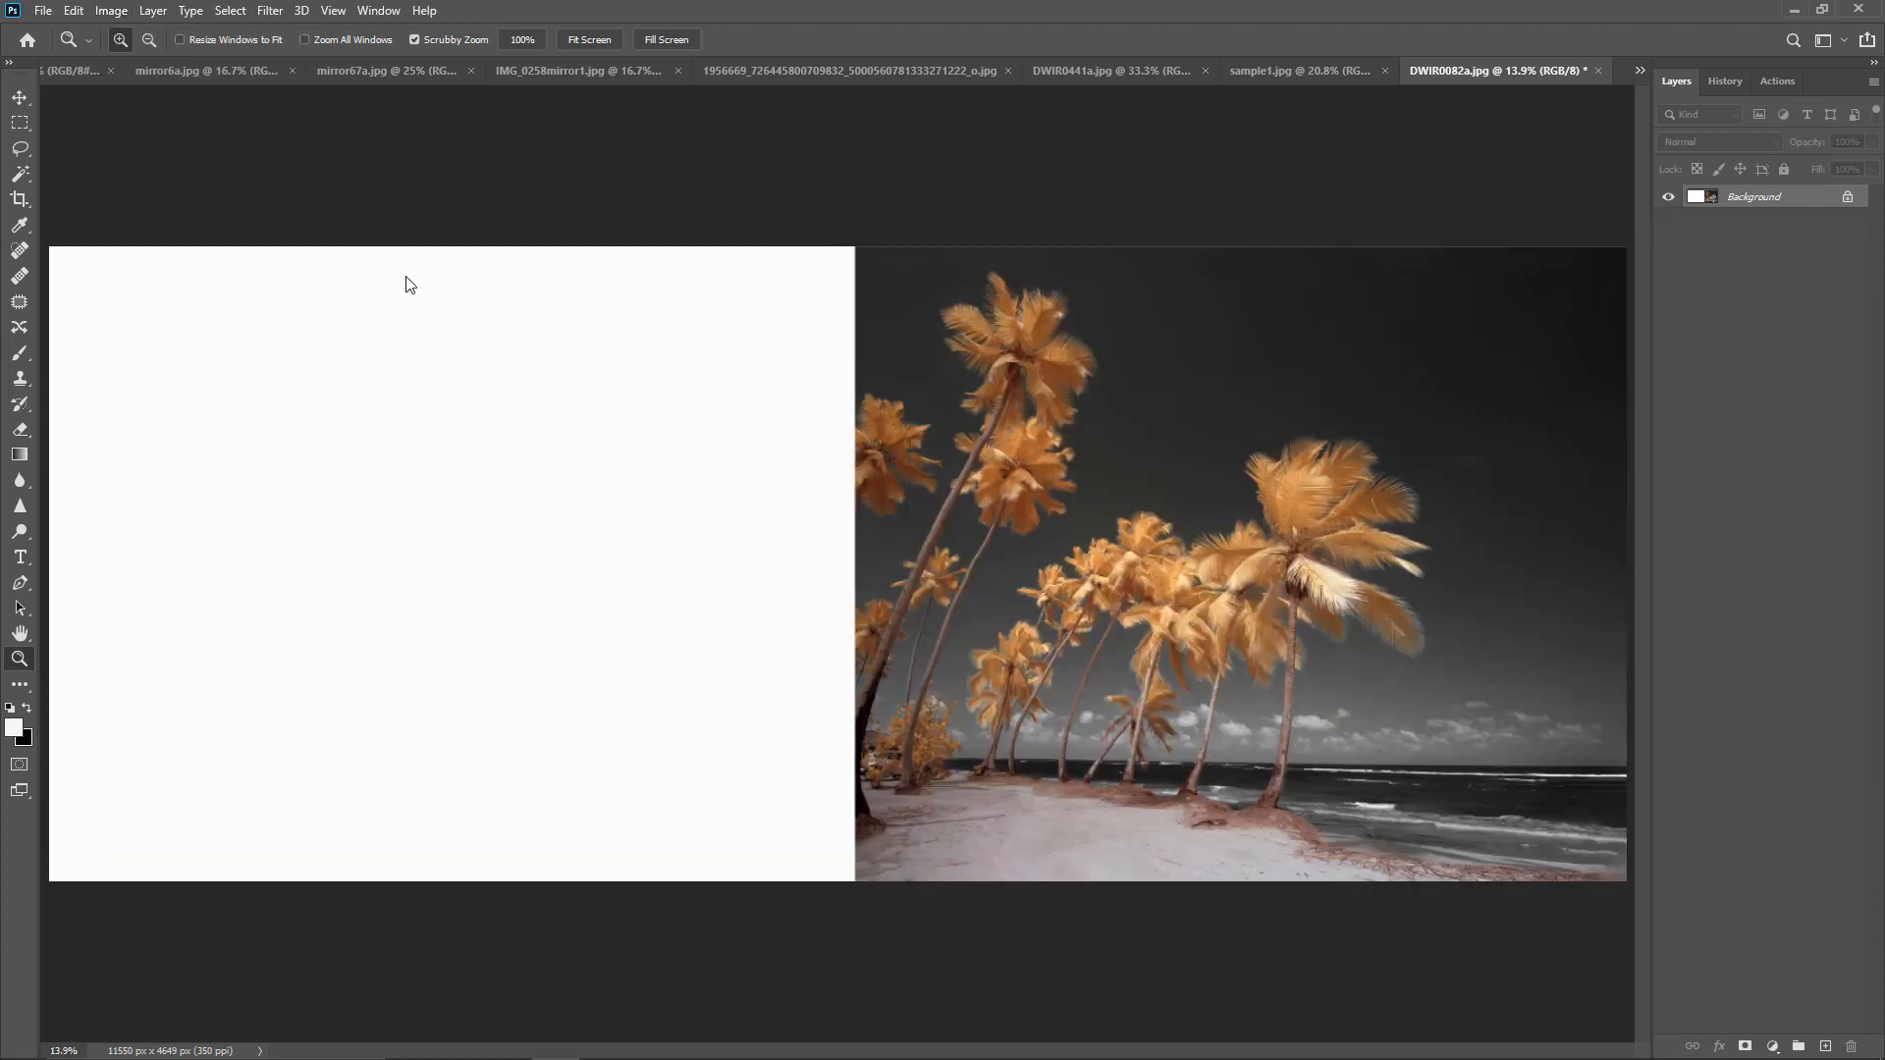
Step: Paste the copied palm section and move it left until its edge meets the flipped half symmetrically at the dark trunk
click(73, 10)
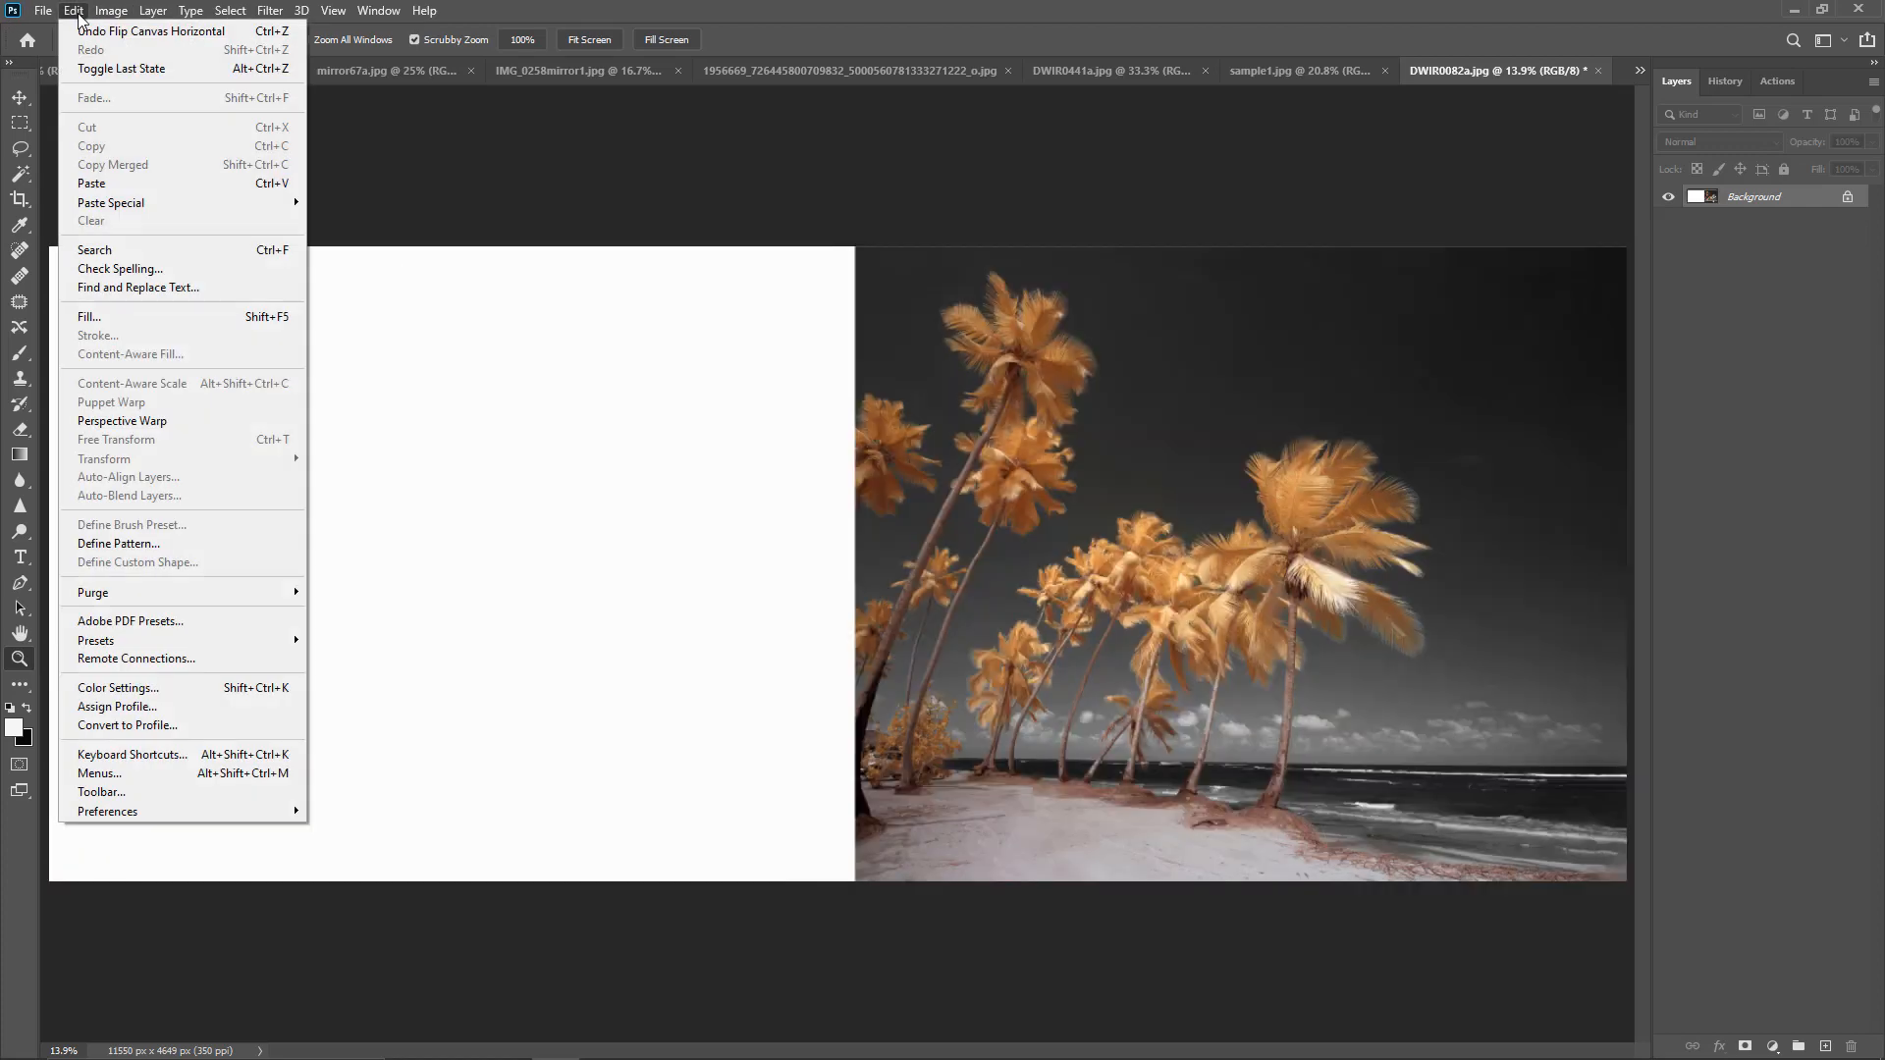
click(102, 181)
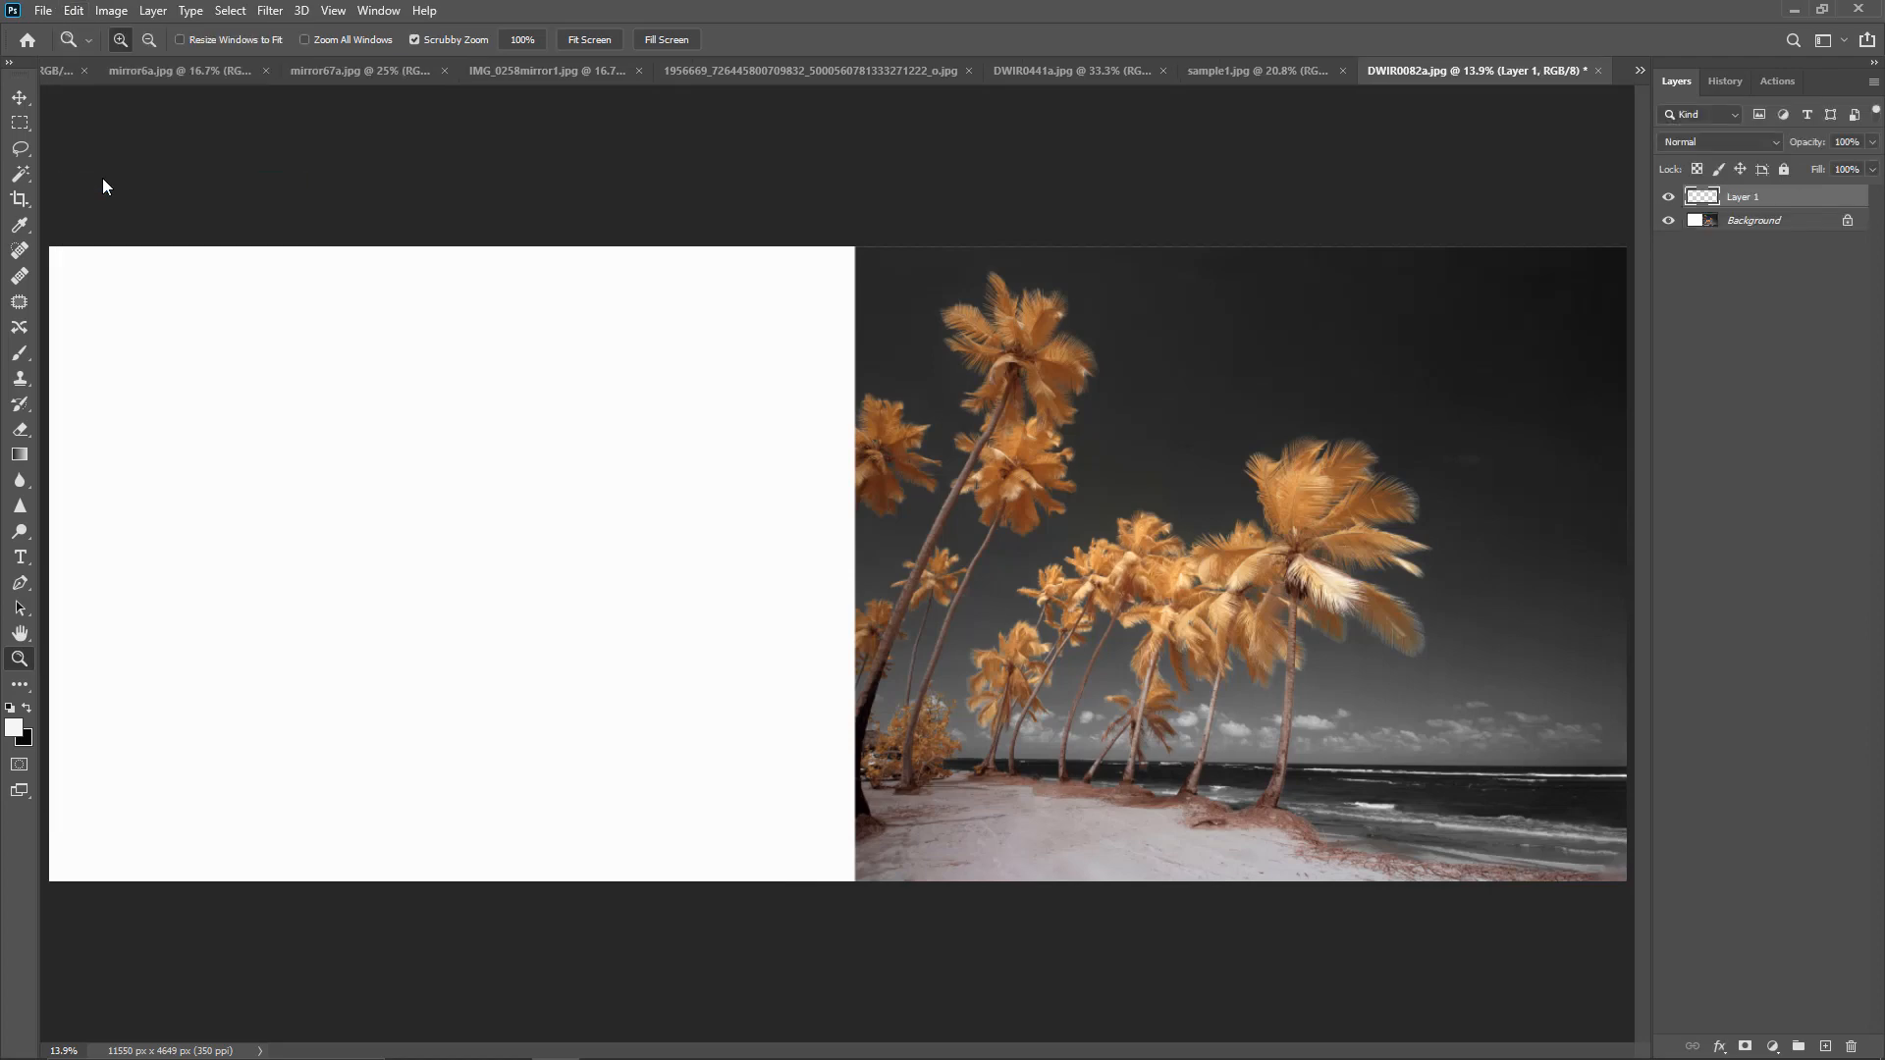
click(19, 97)
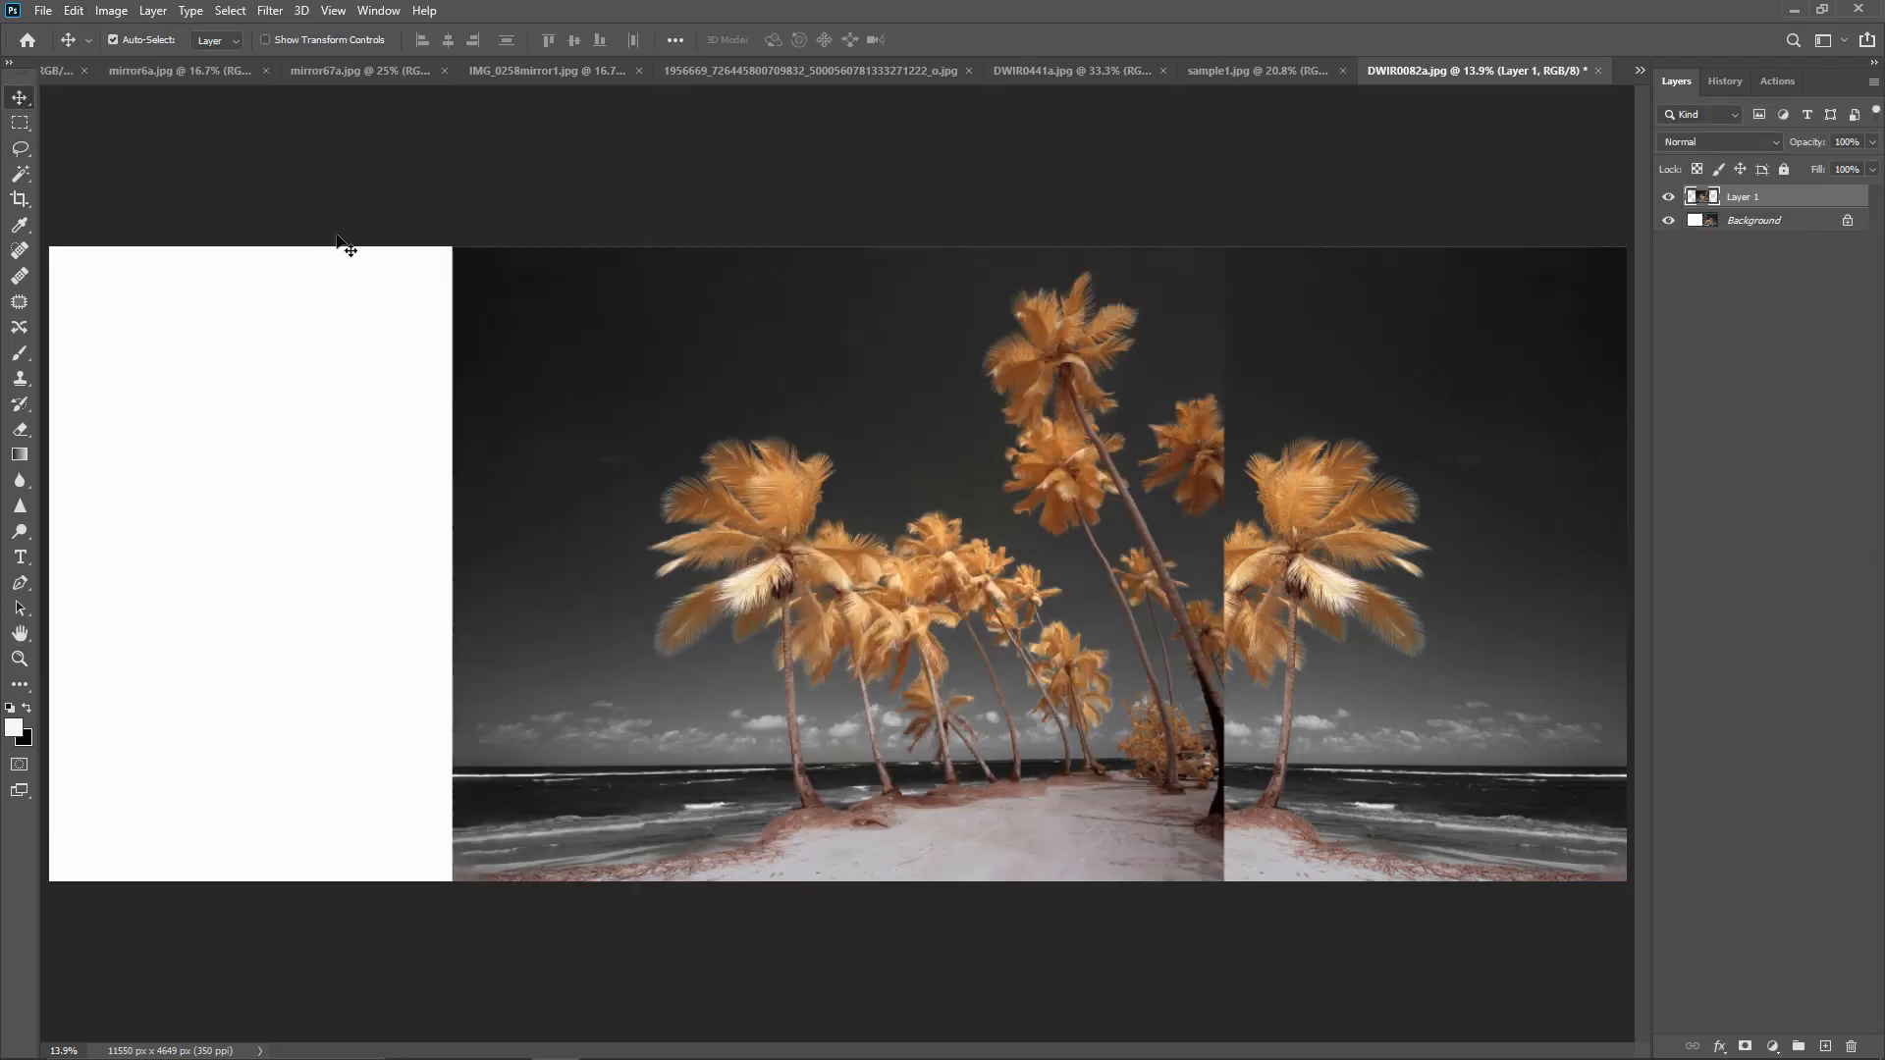
drag(833, 432, 496, 434)
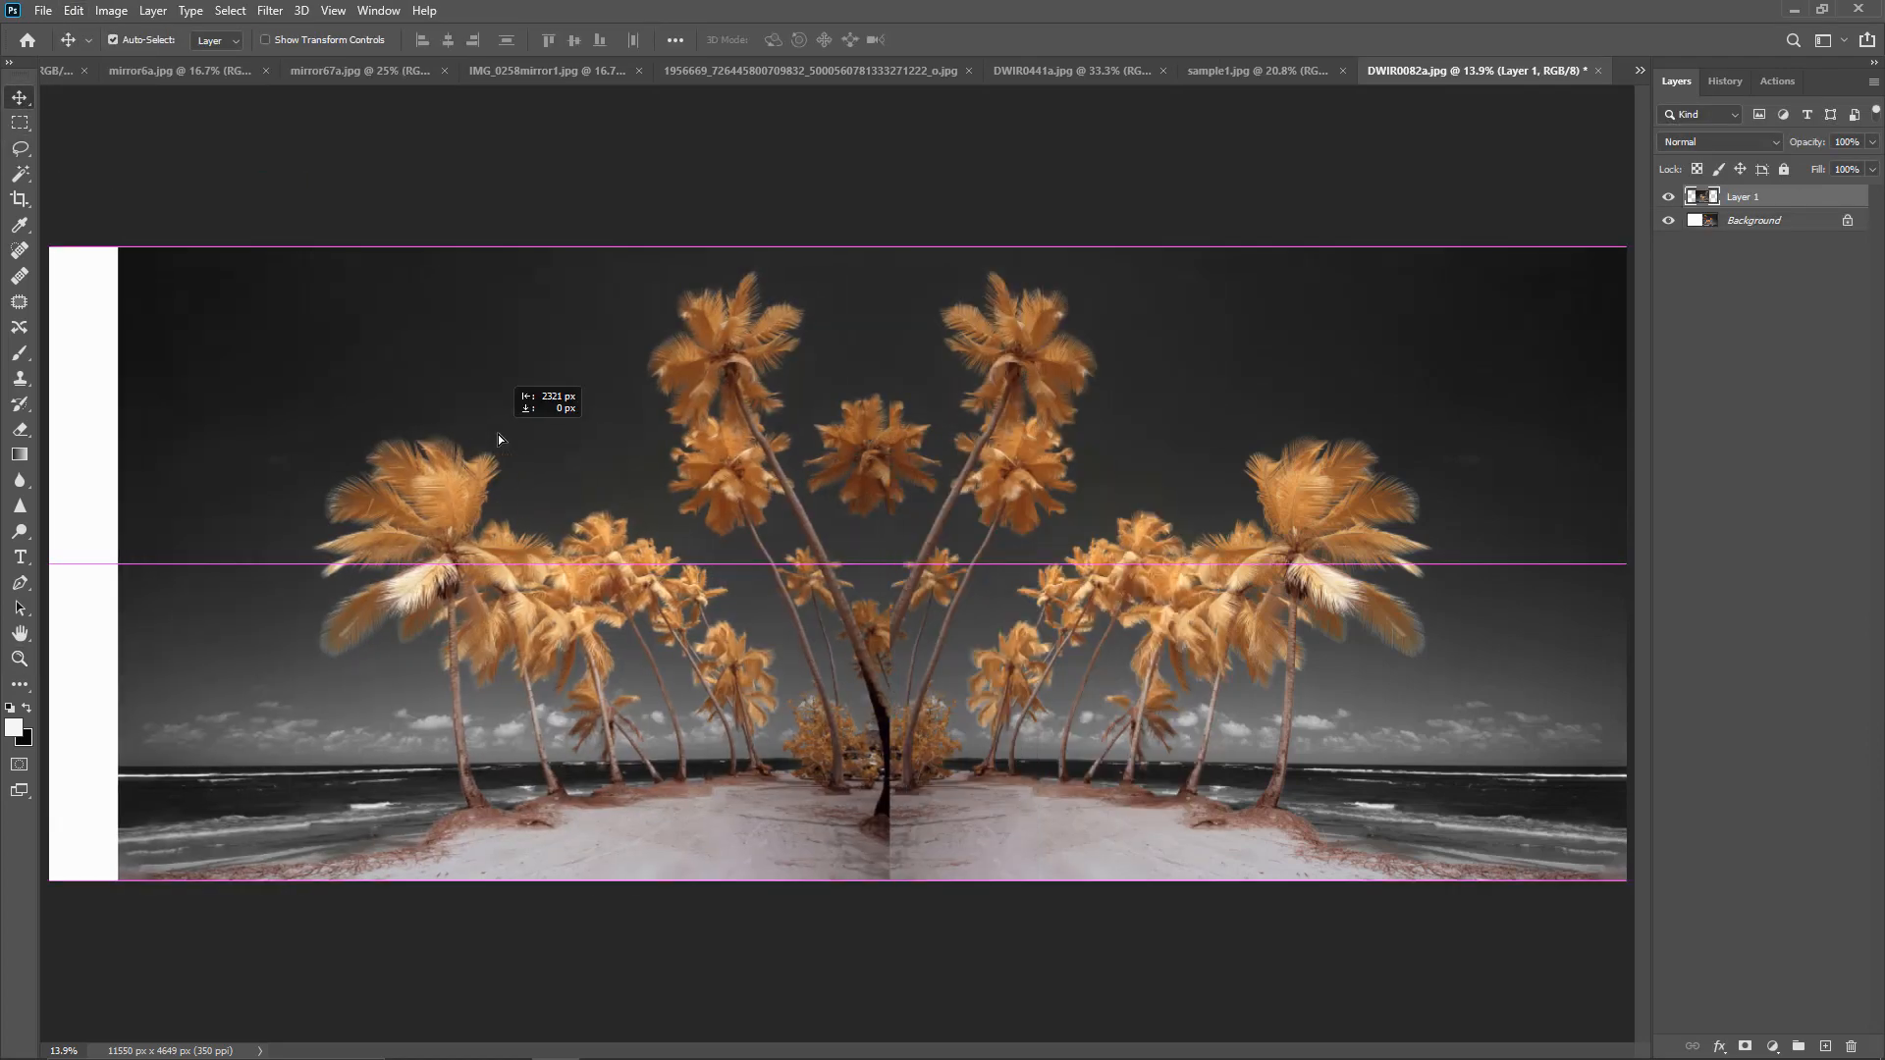
drag(688, 479, 658, 485)
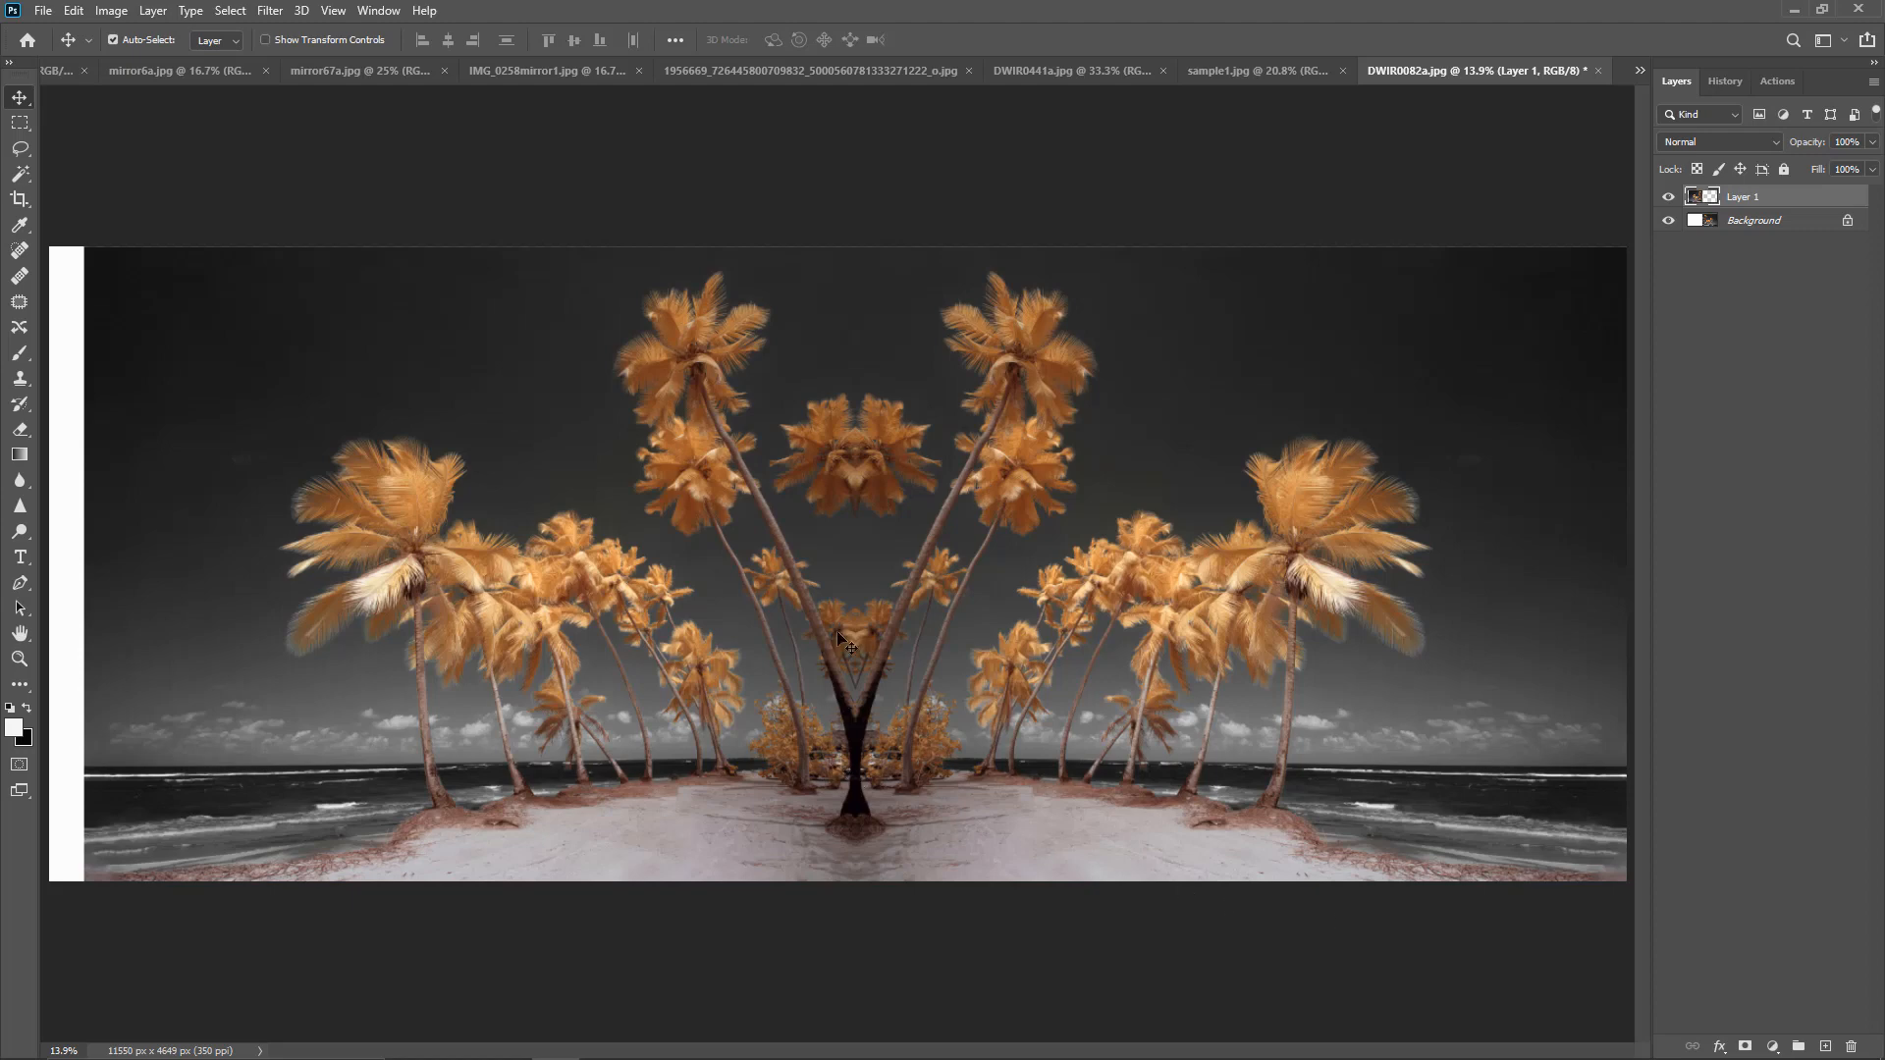
Step: Merge the visible layers and crop the image to the mirrored scene, excluding the white strip along its left edge
click(155, 18)
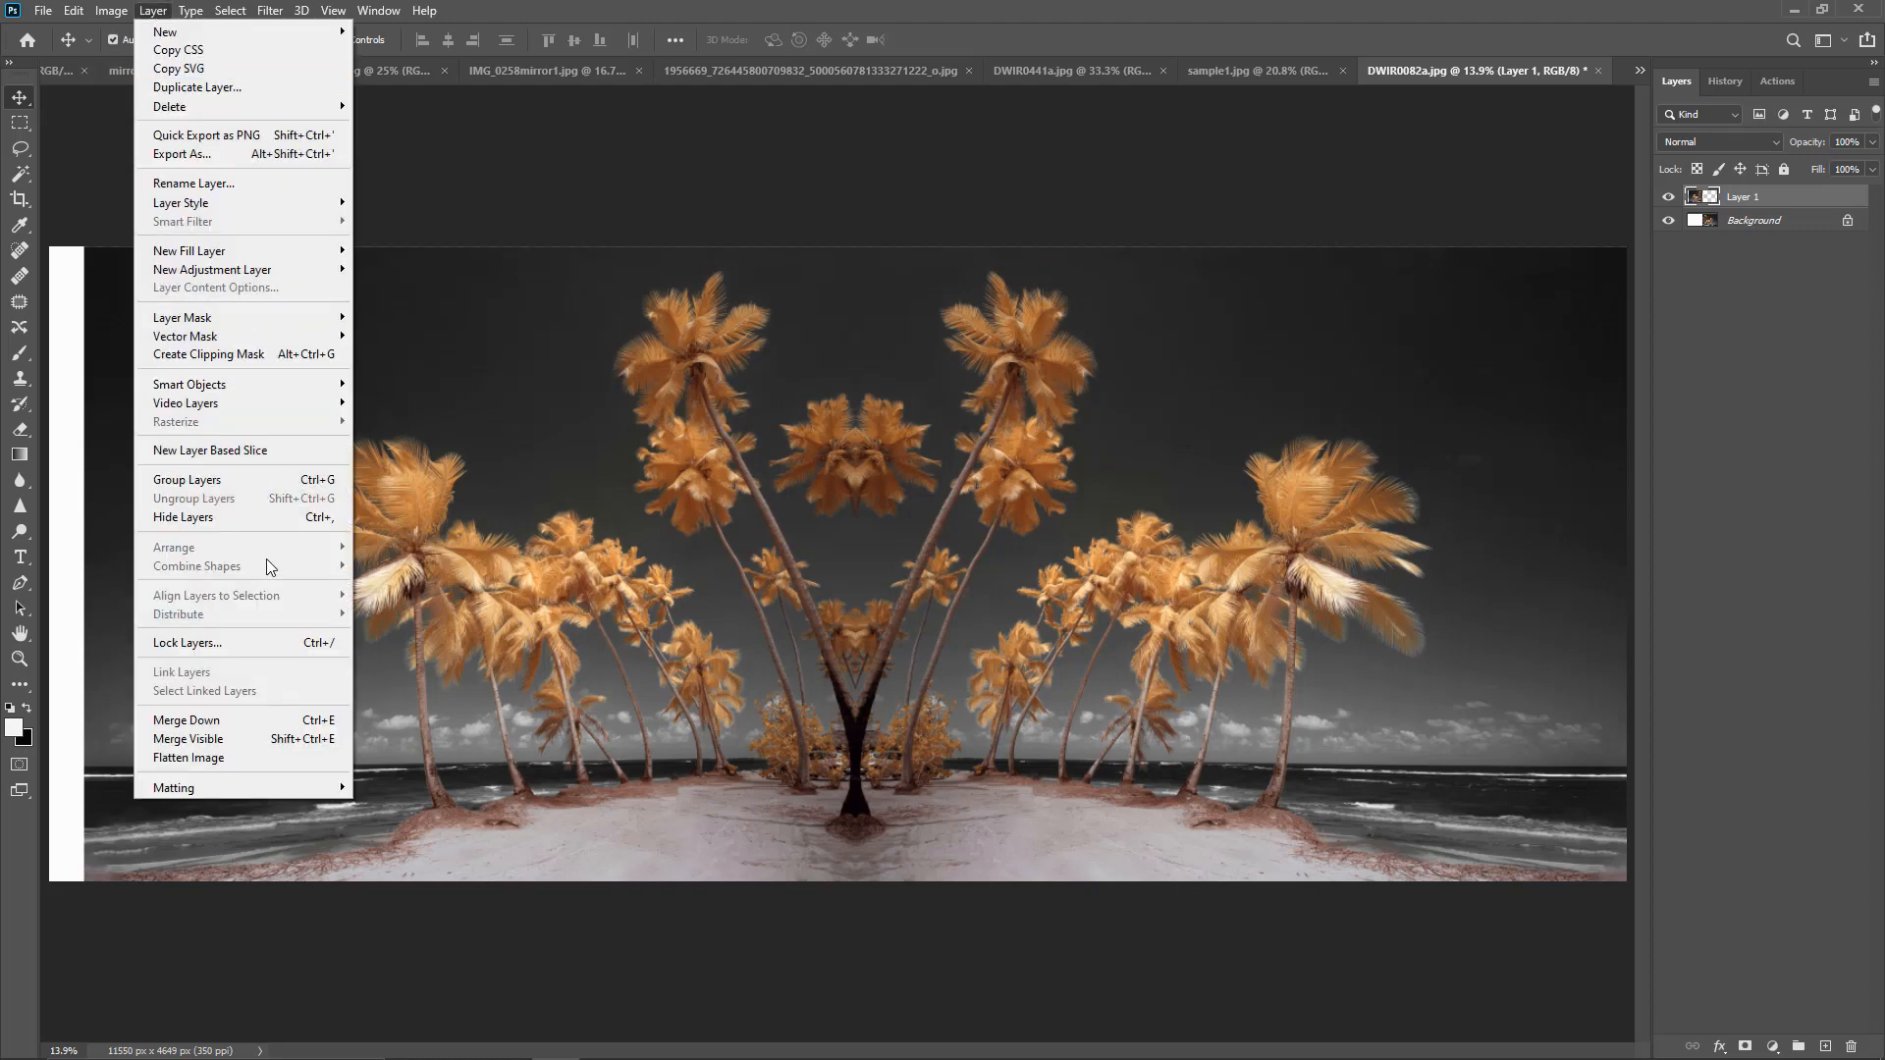
click(239, 742)
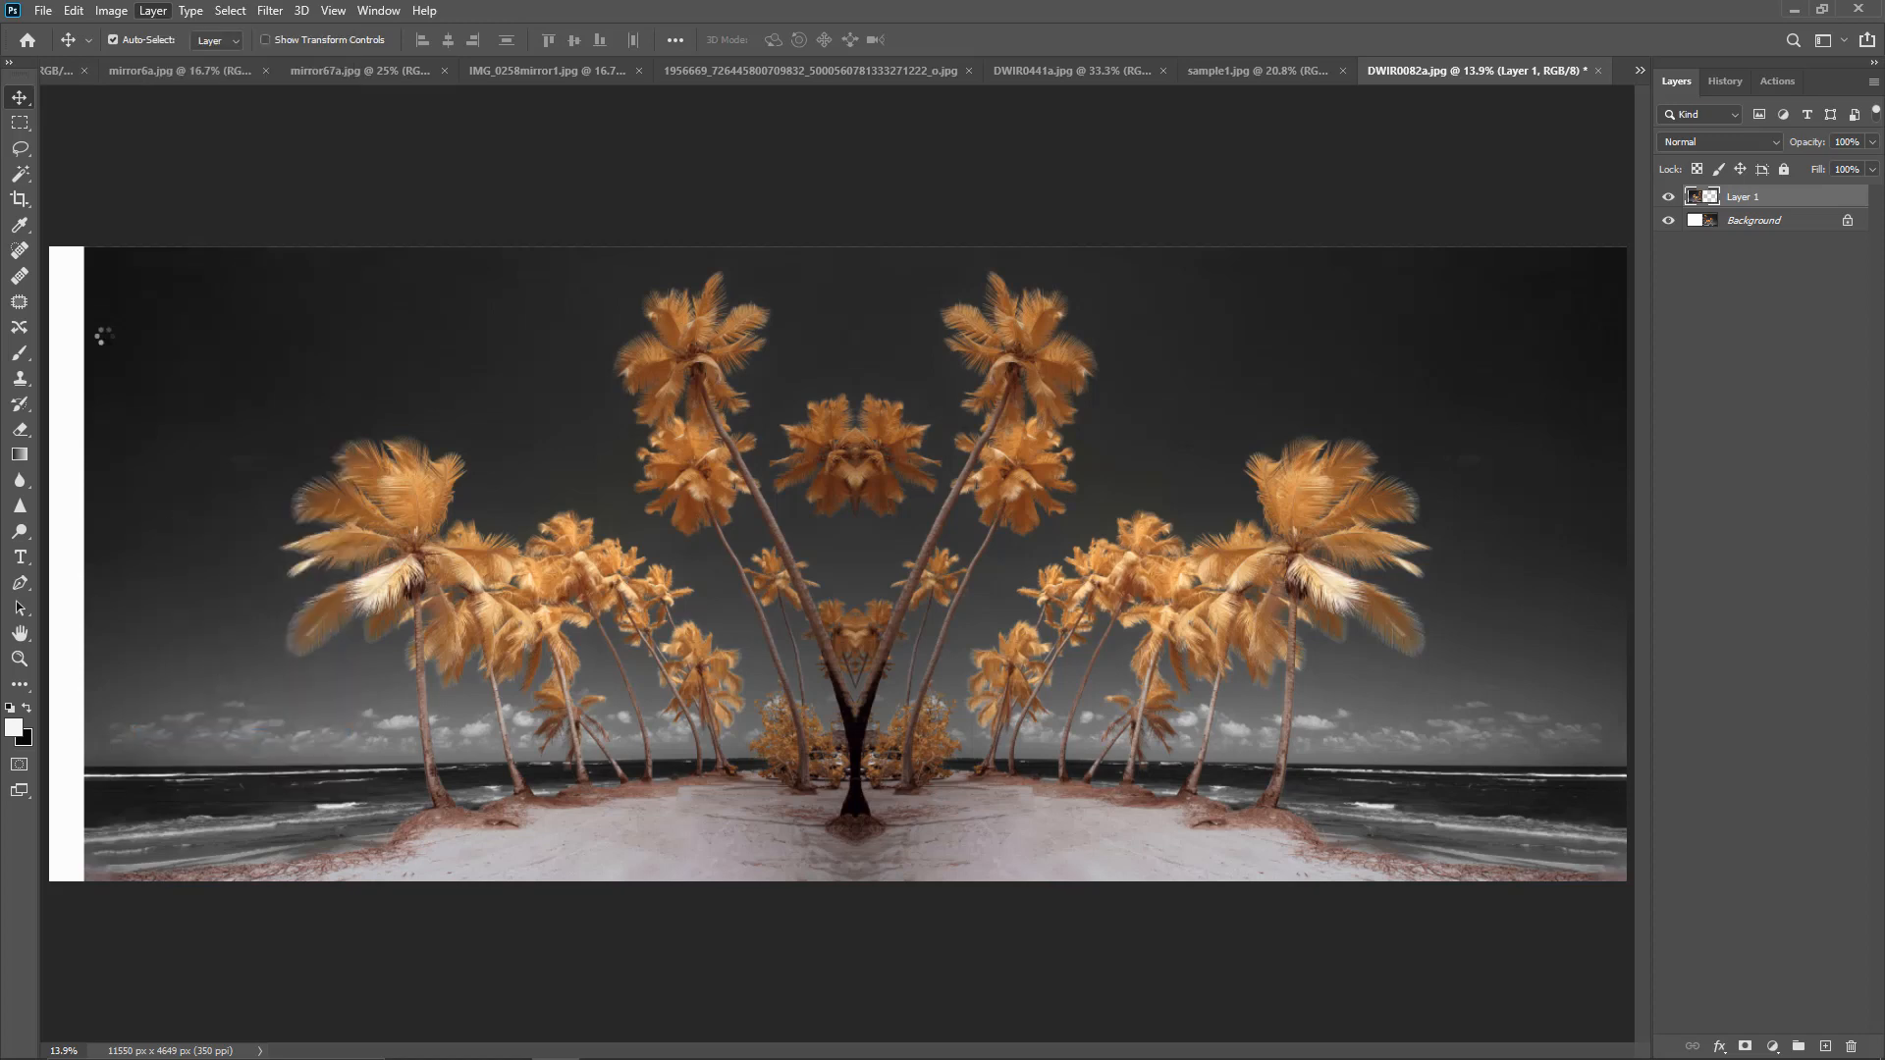
click(19, 123)
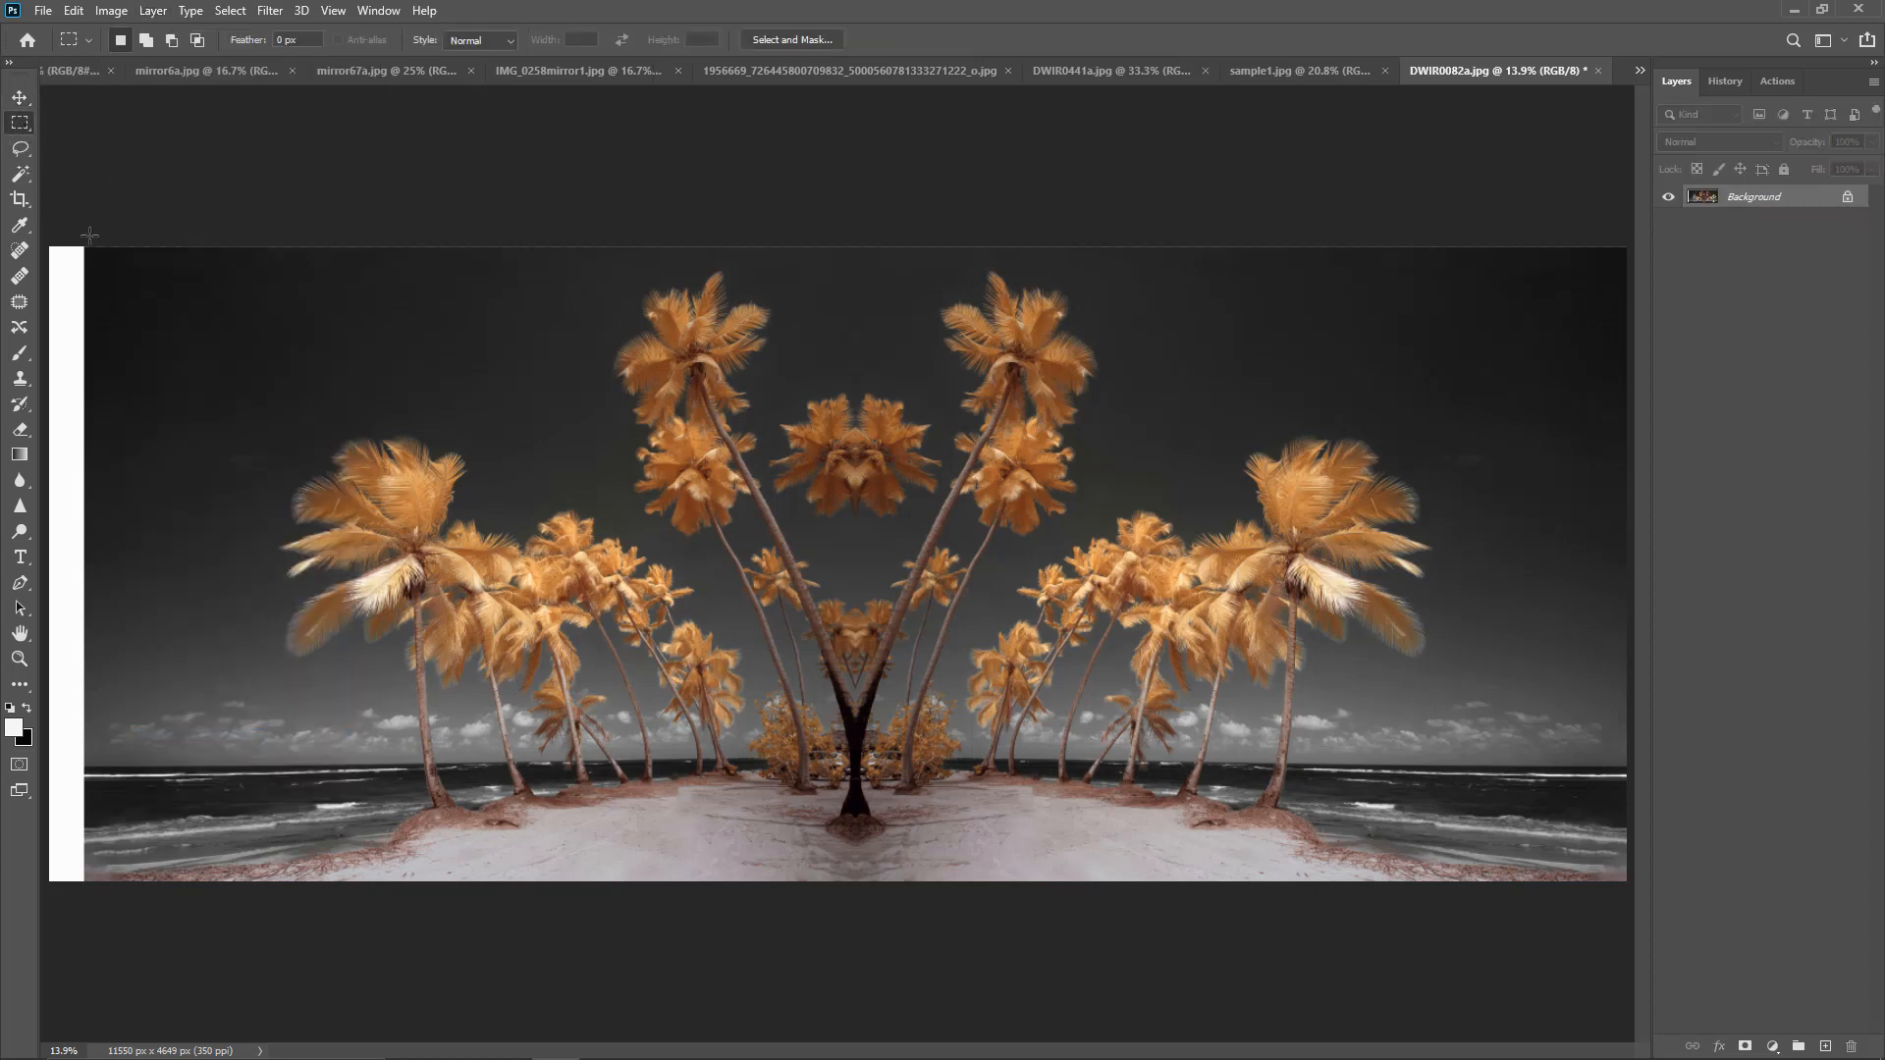
drag(87, 247, 1716, 875)
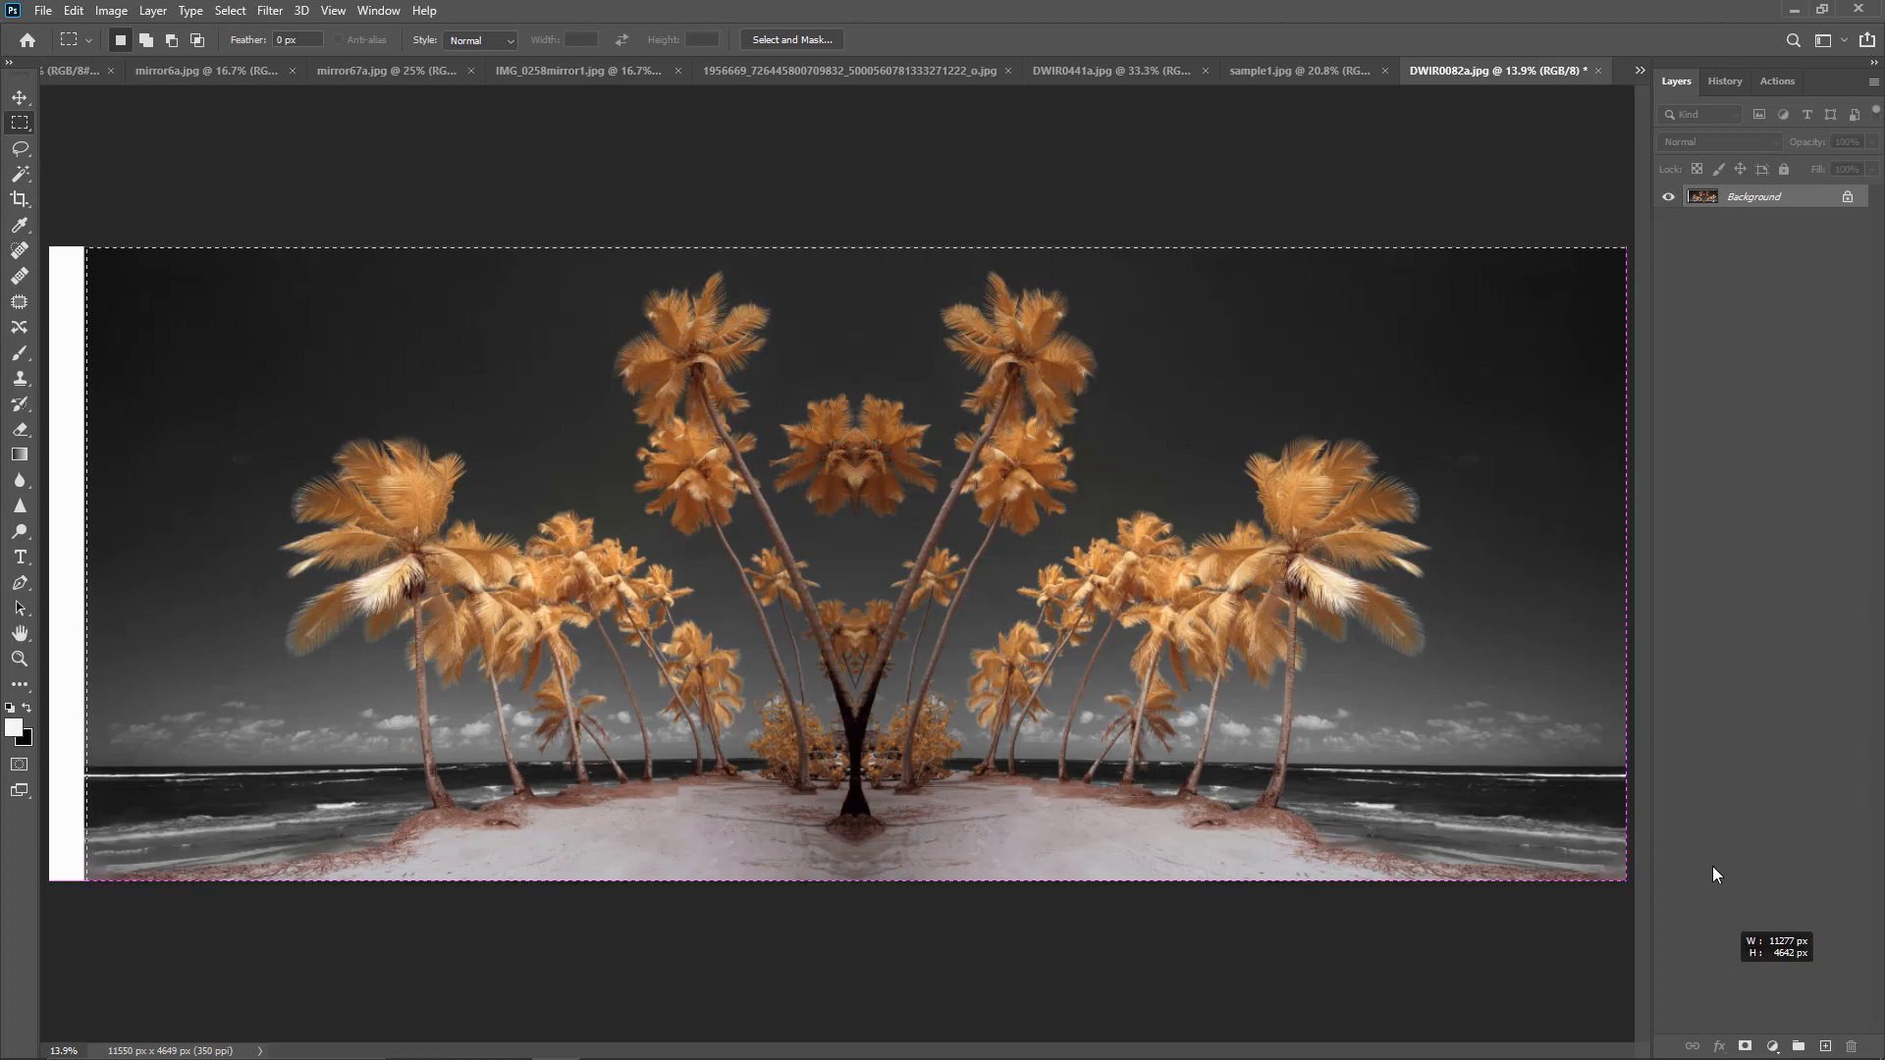
click(111, 11)
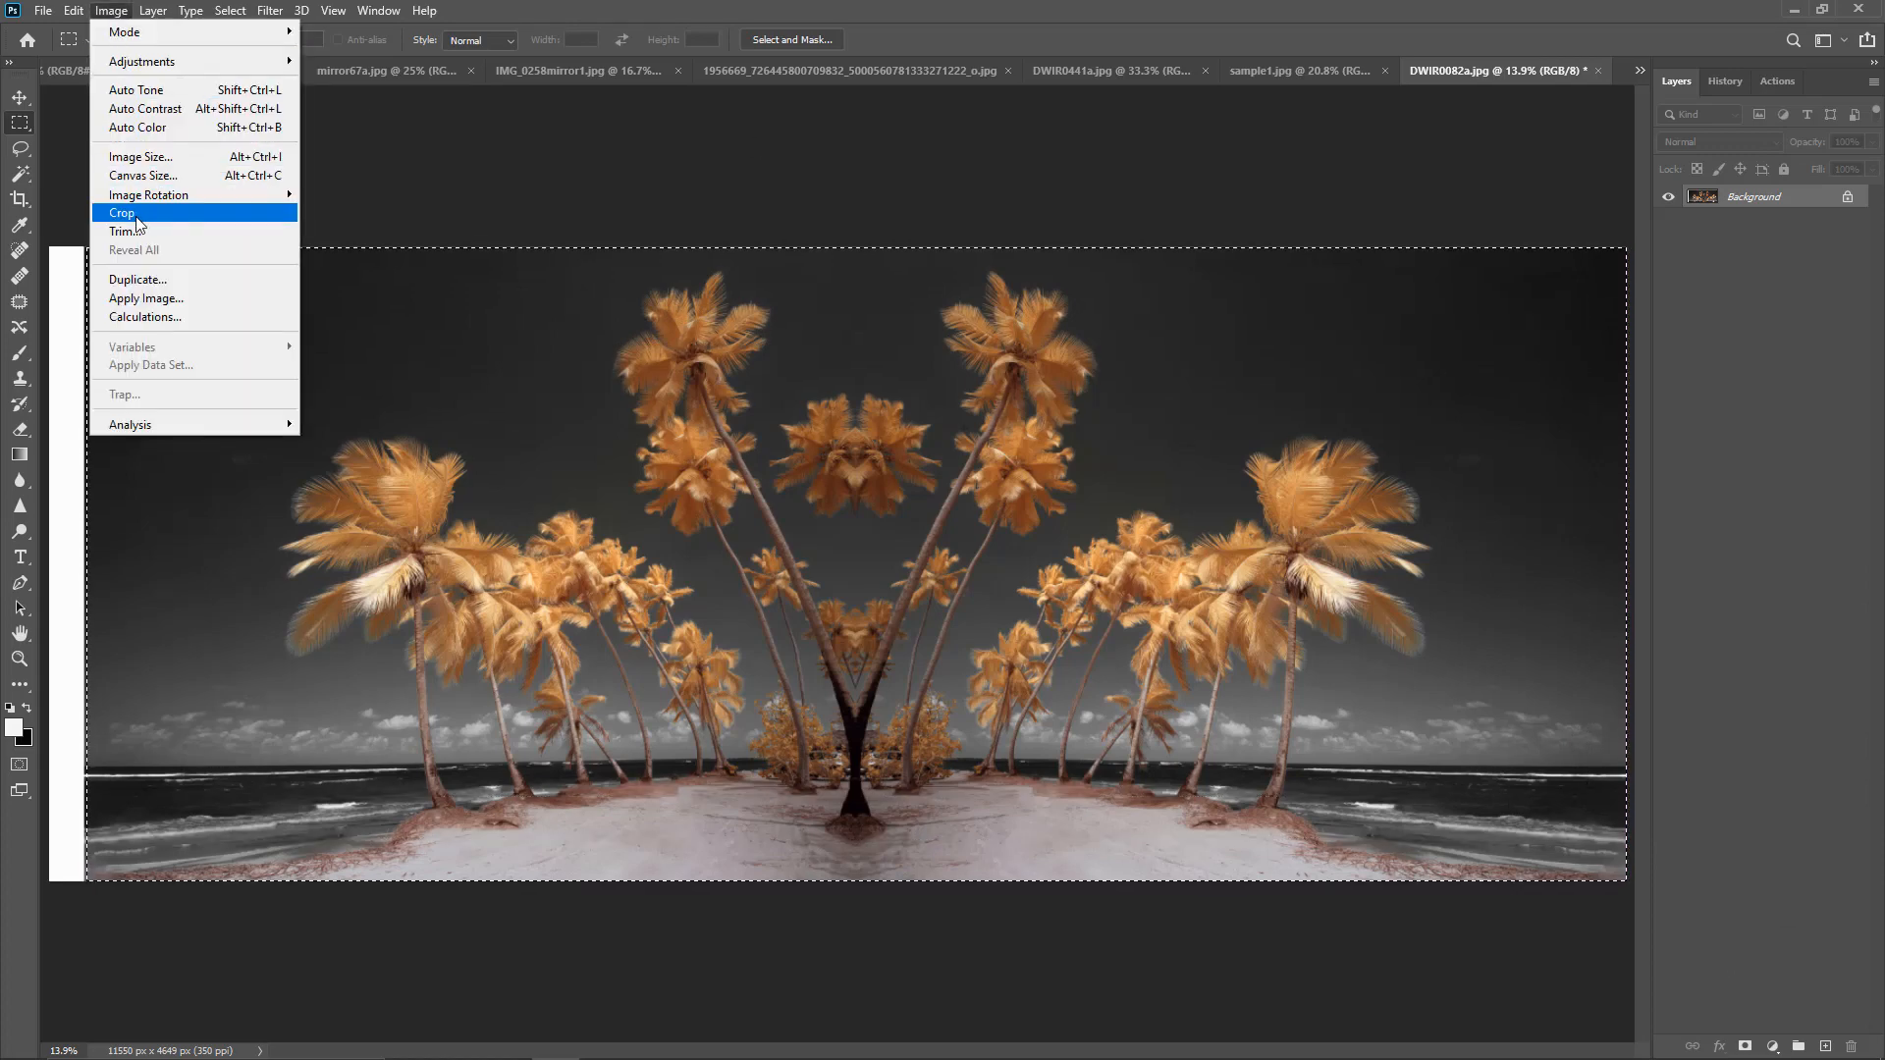
click(122, 213)
click(922, 604)
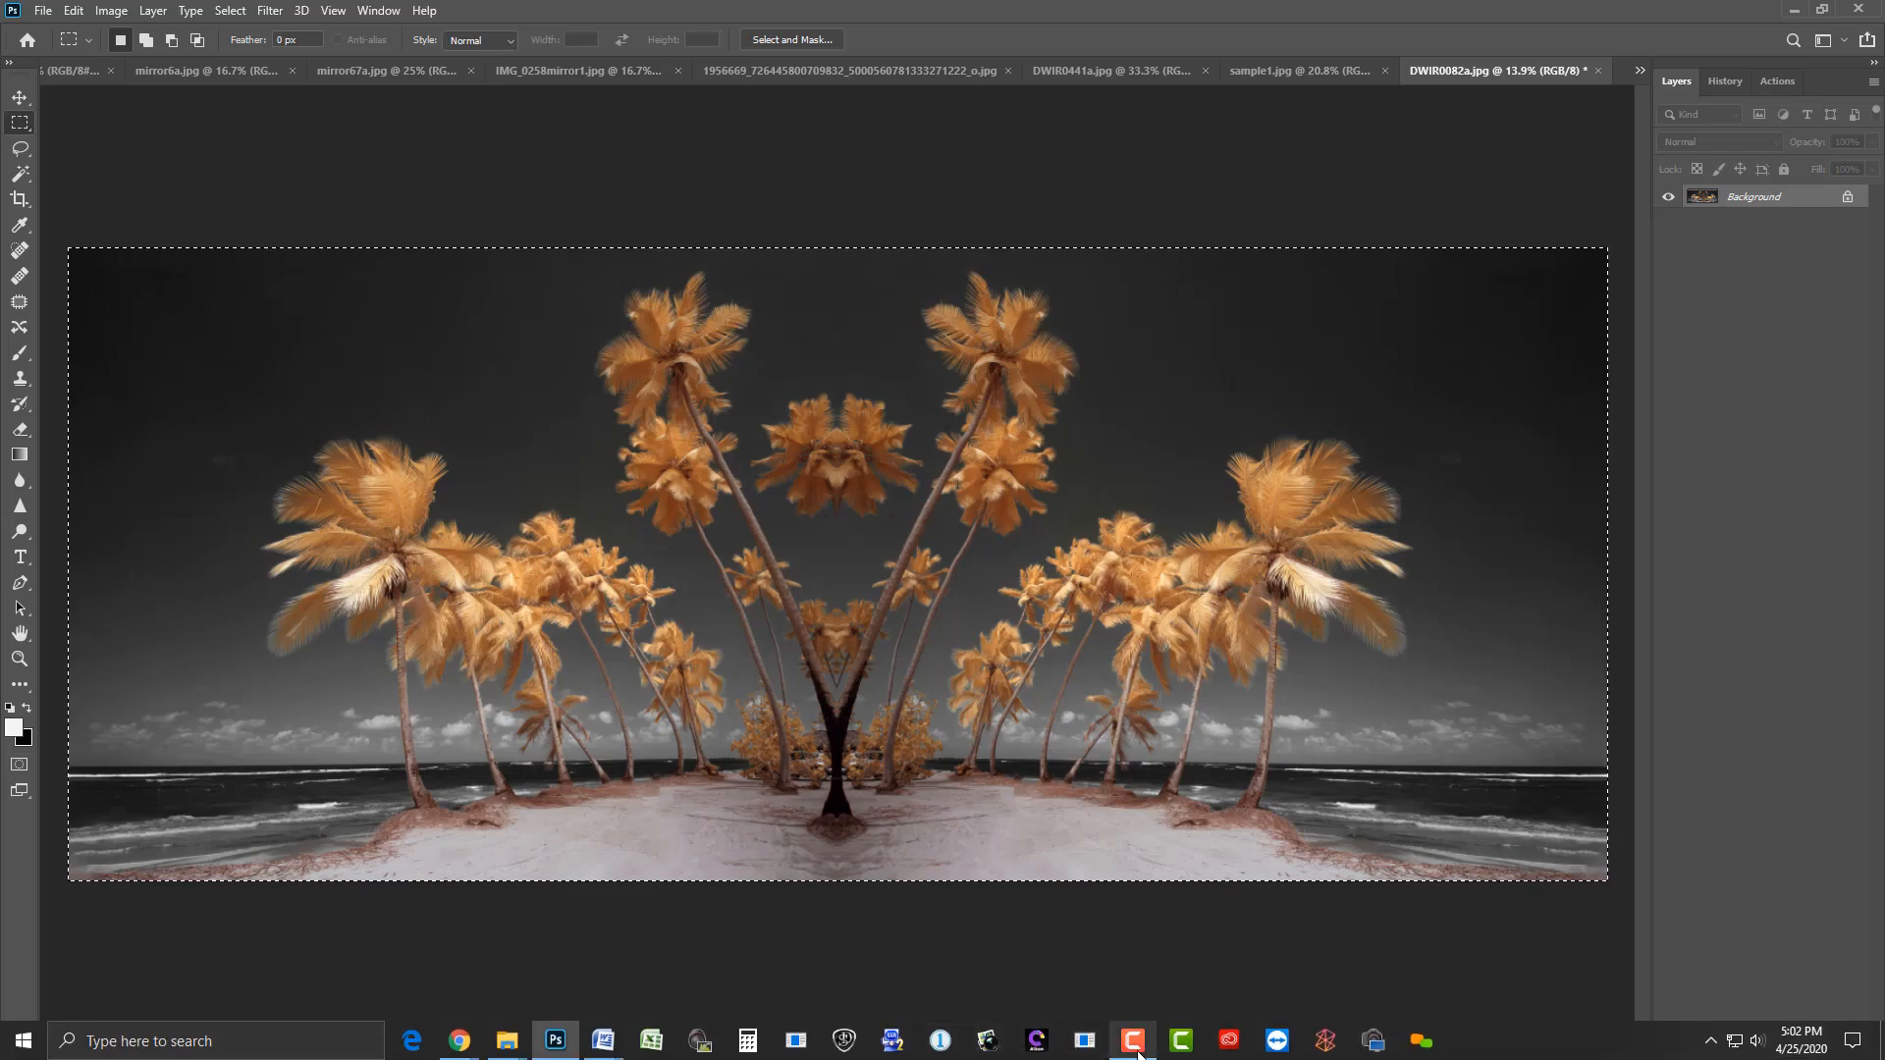
click(1135, 1043)
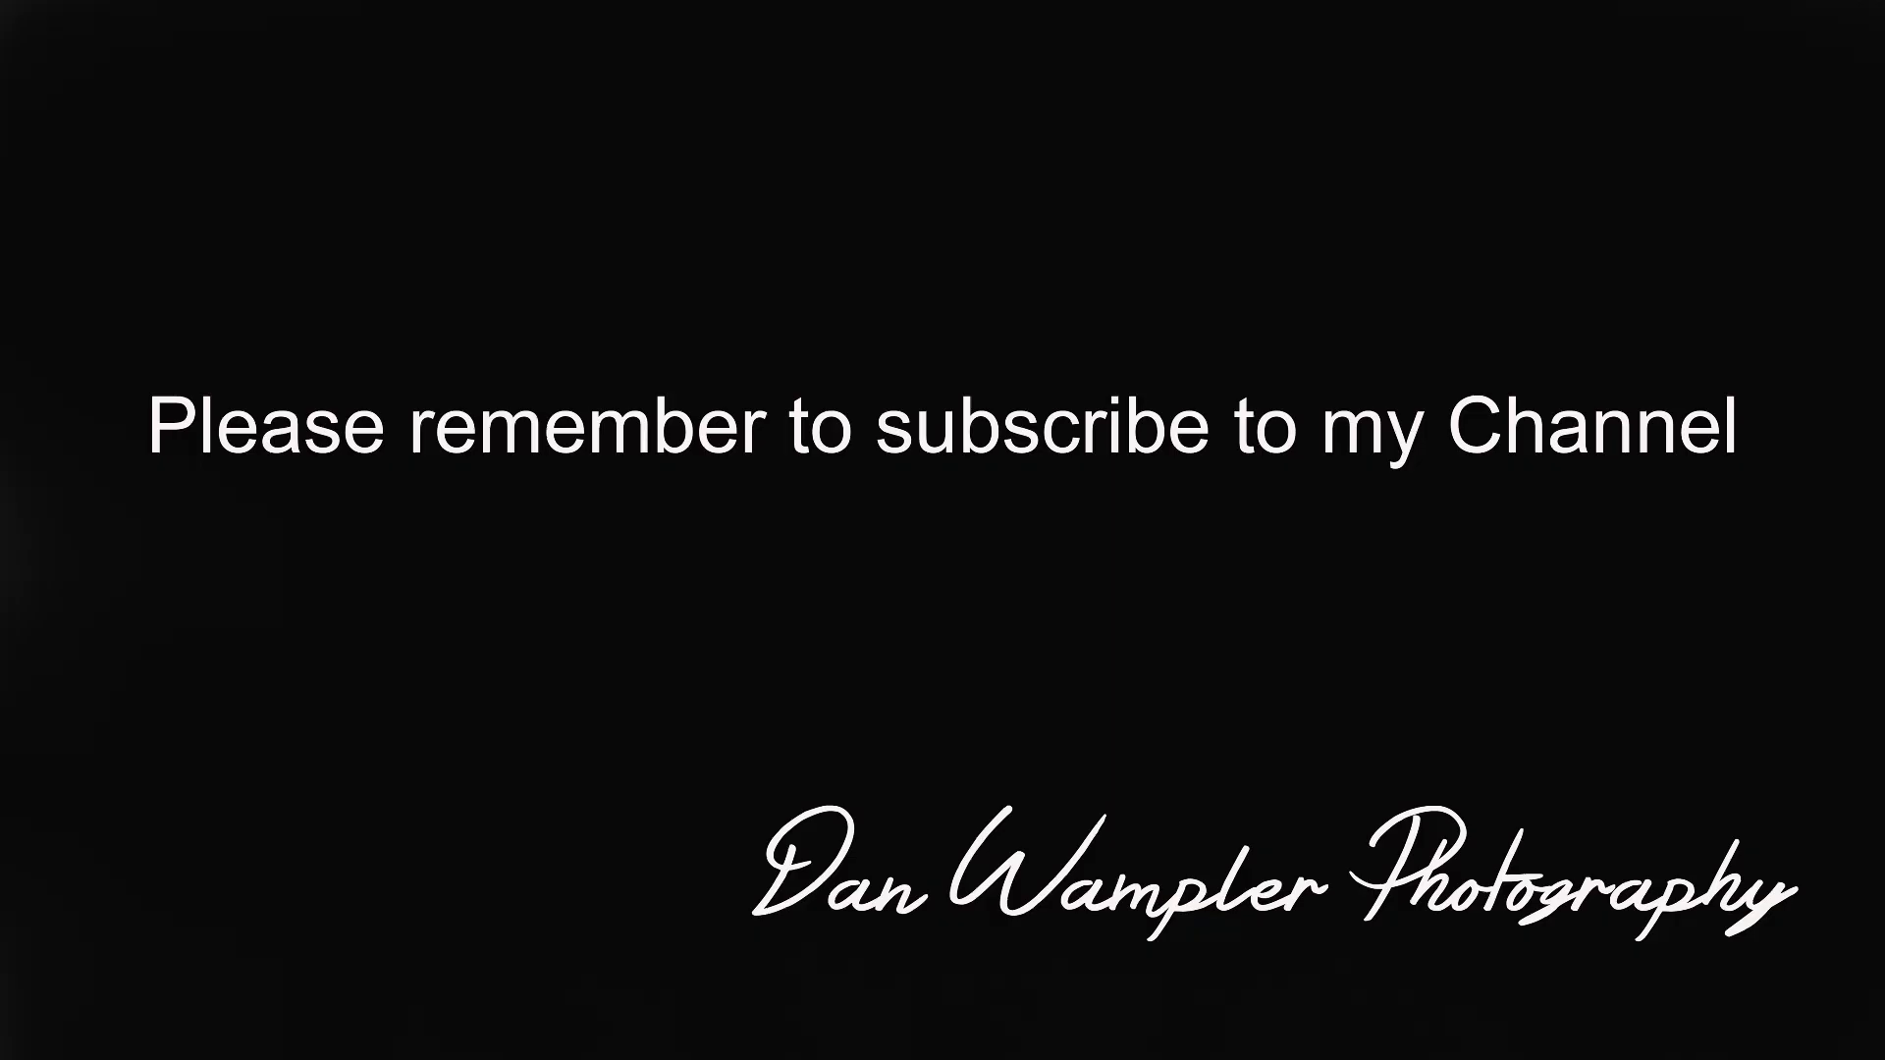